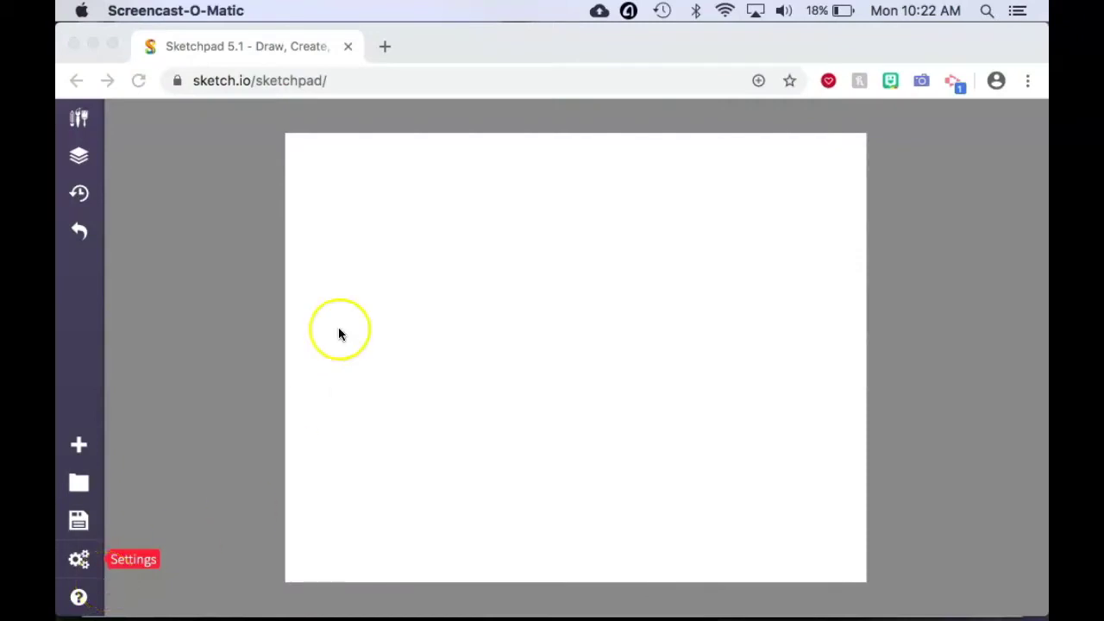
- Open the new-canvas dialog with its 1056 × 816 px custom size and preset size list
{"action": "left_click", "coordinate": [326, 79]}
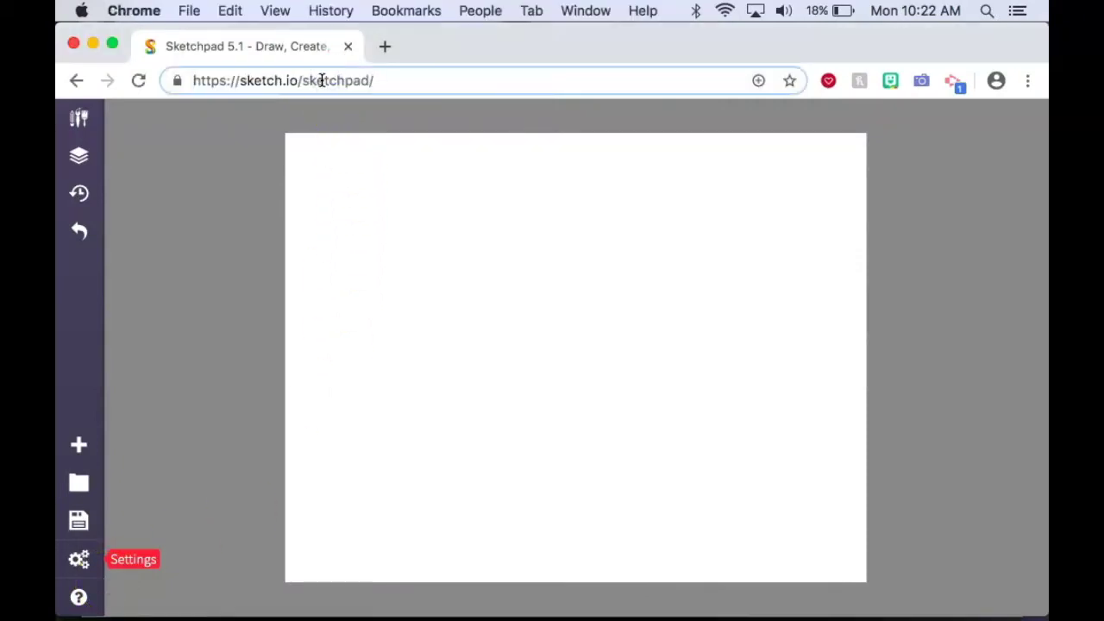
{"action": "left_click_drag", "start_coordinate": [239, 80], "coordinate": [388, 80]}
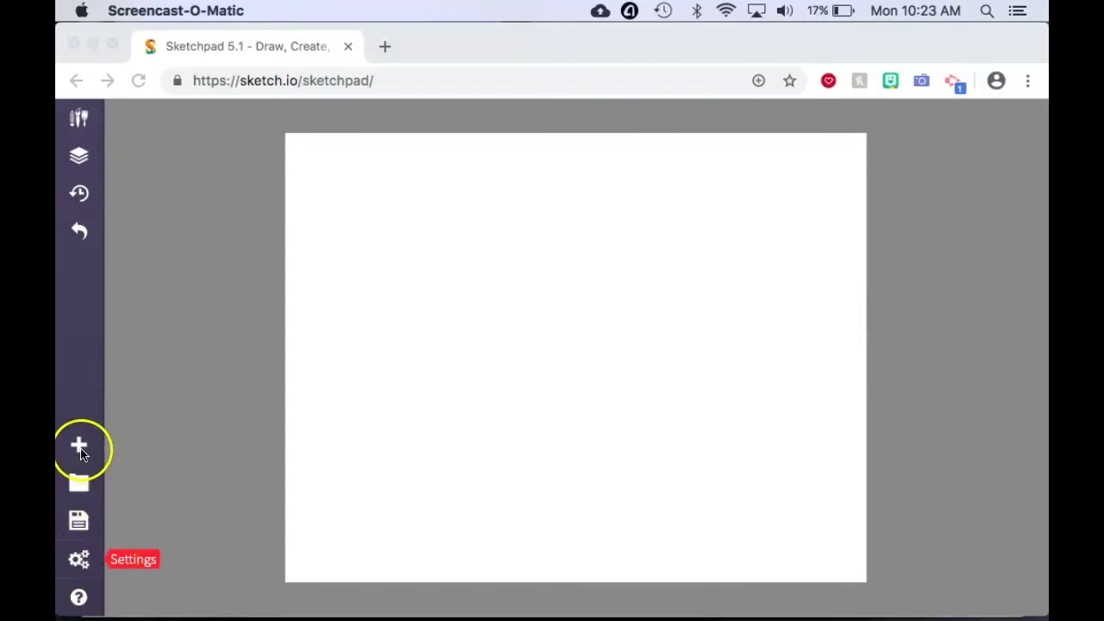
{"action": "left_click", "coordinate": [79, 119]}
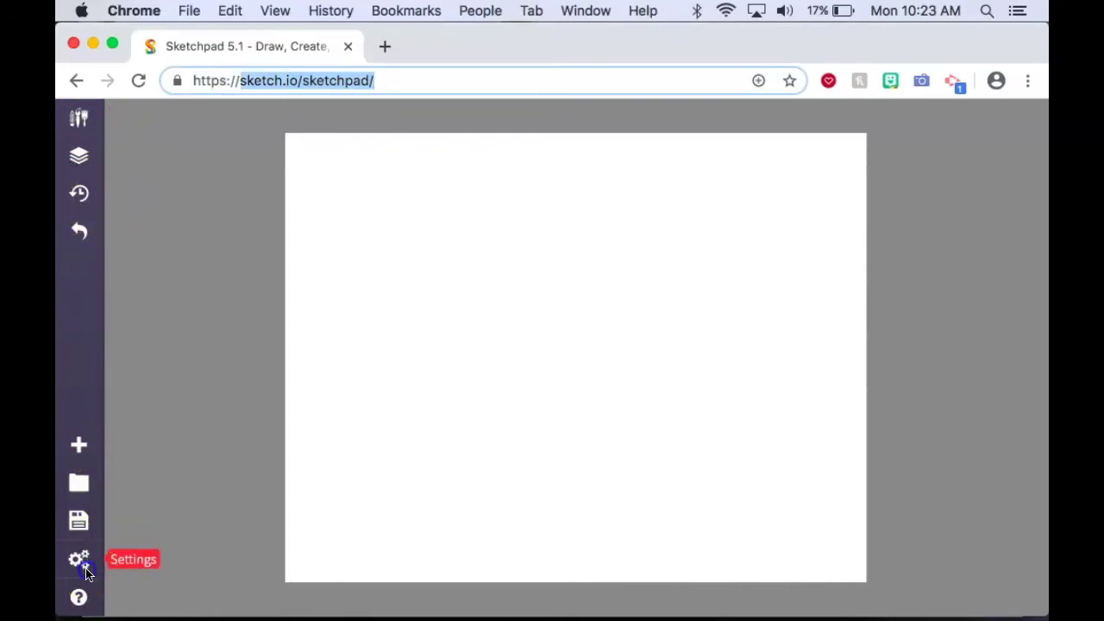
{"action": "key", "text": "alt+p"}
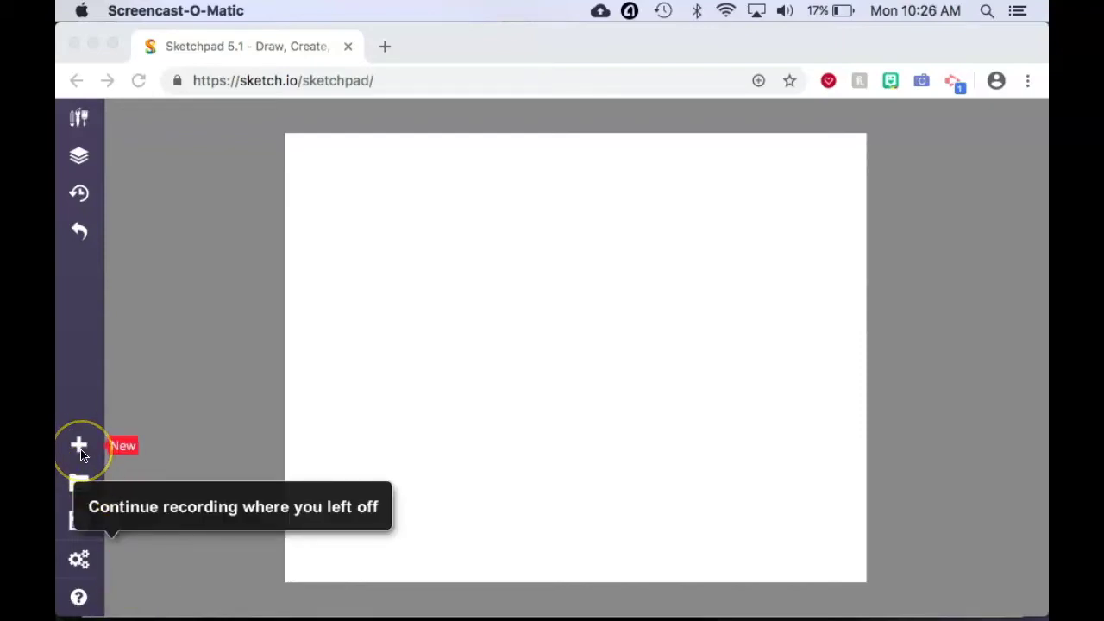
{"action": "left_click", "coordinate": [82, 446]}
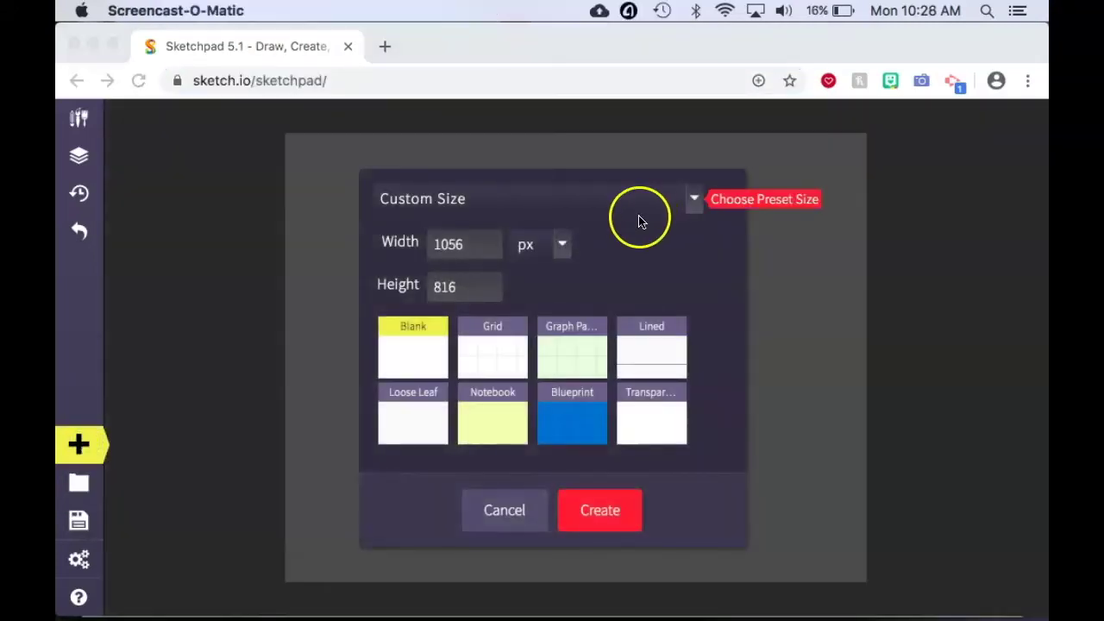
{"action": "left_click", "coordinate": [697, 202]}
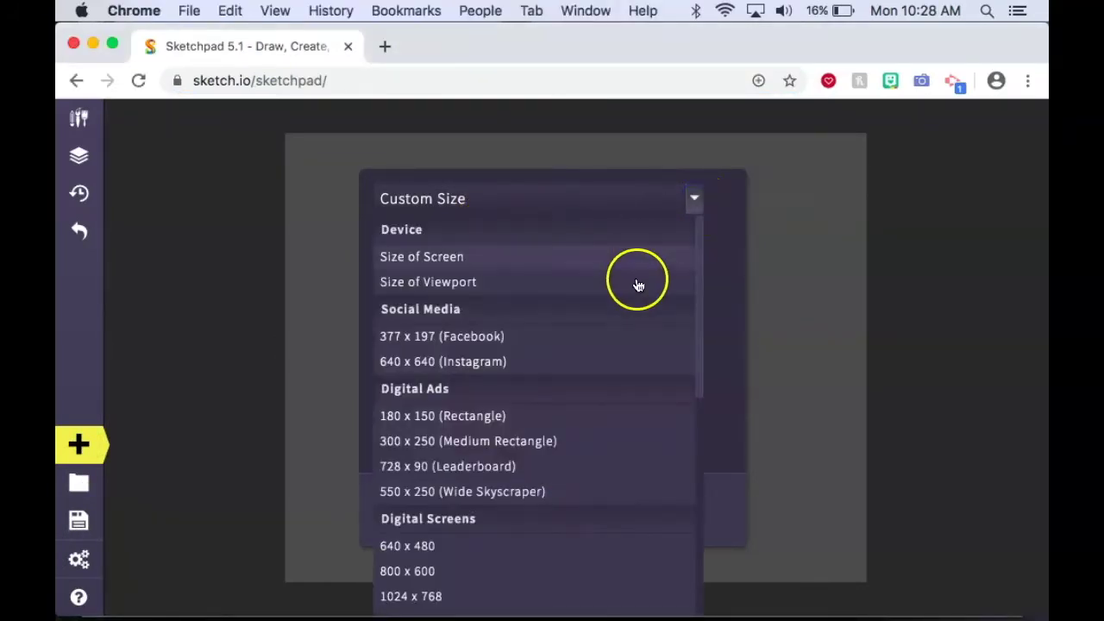
- Choose the 8 x 10 (Photo) preset, giving an 8 by 10 inch blank canvas
{"action": "scroll", "coordinate": [620, 362], "scroll_direction": "down", "scroll_amount": 3}
{"action": "scroll", "coordinate": [619, 367], "scroll_direction": "down", "scroll_amount": 5}
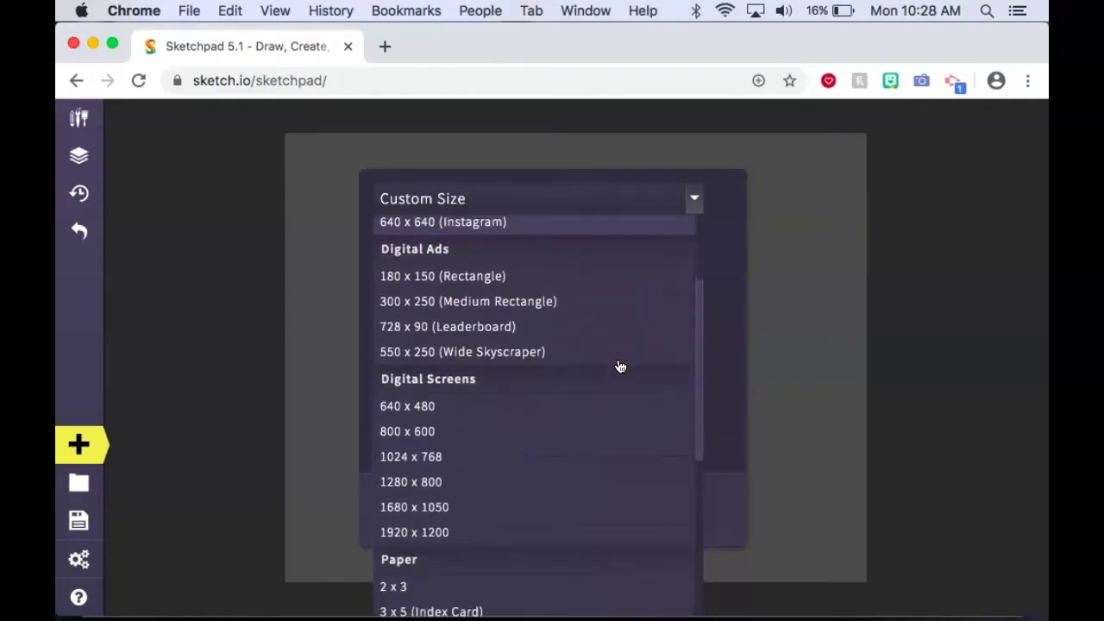
{"action": "scroll", "coordinate": [620, 367], "scroll_direction": "down", "scroll_amount": 5}
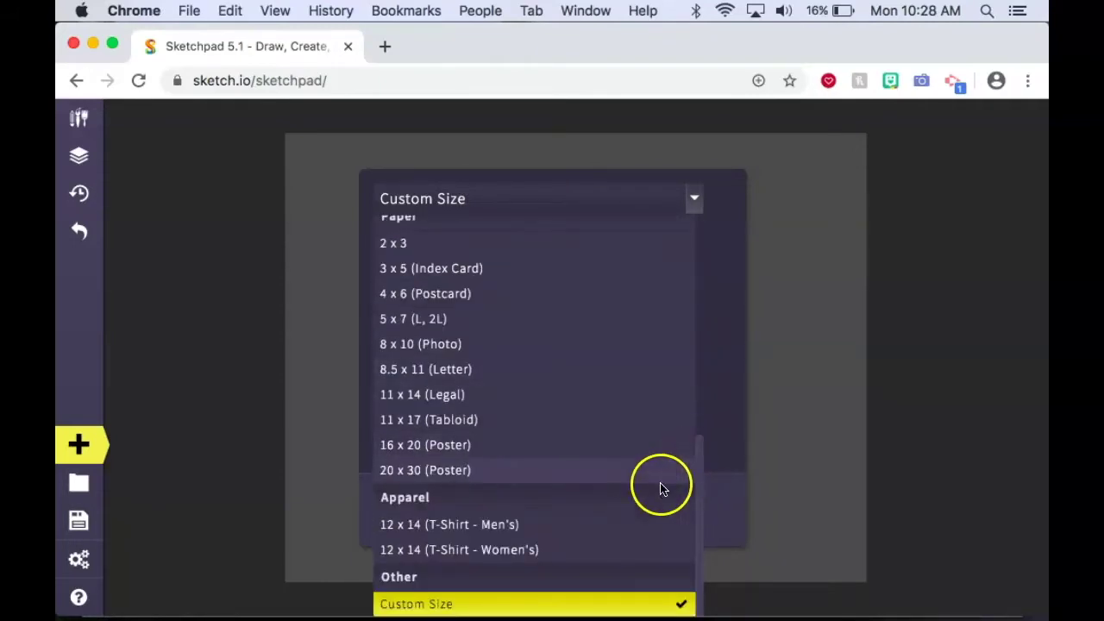
{"action": "scroll", "coordinate": [607, 445], "scroll_direction": "up", "scroll_amount": 1}
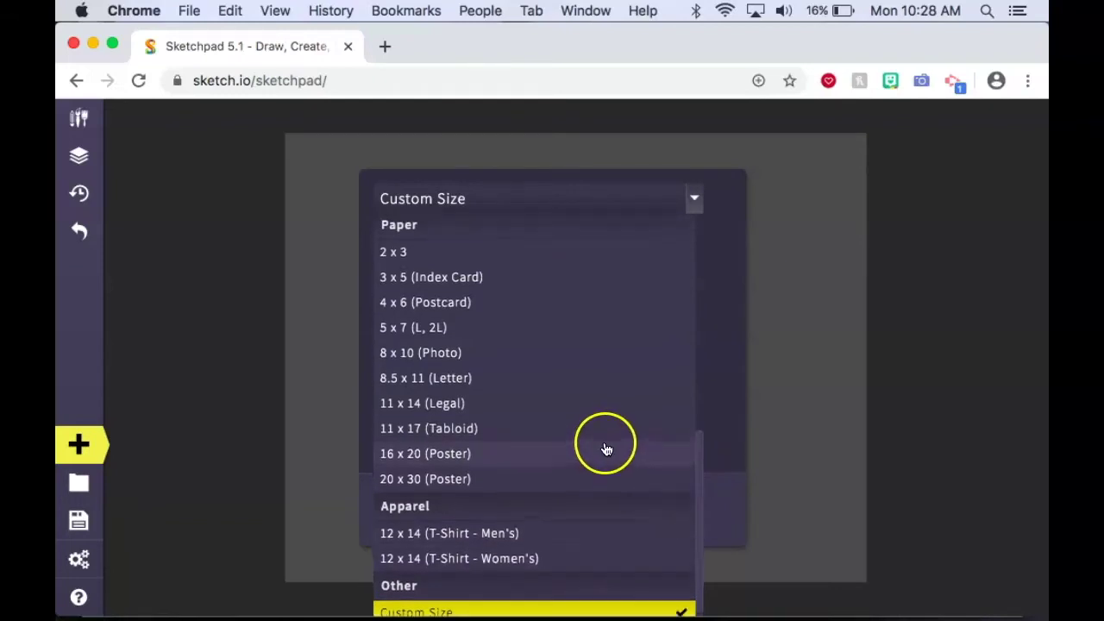
{"action": "scroll", "coordinate": [606, 449], "scroll_direction": "up", "scroll_amount": 2}
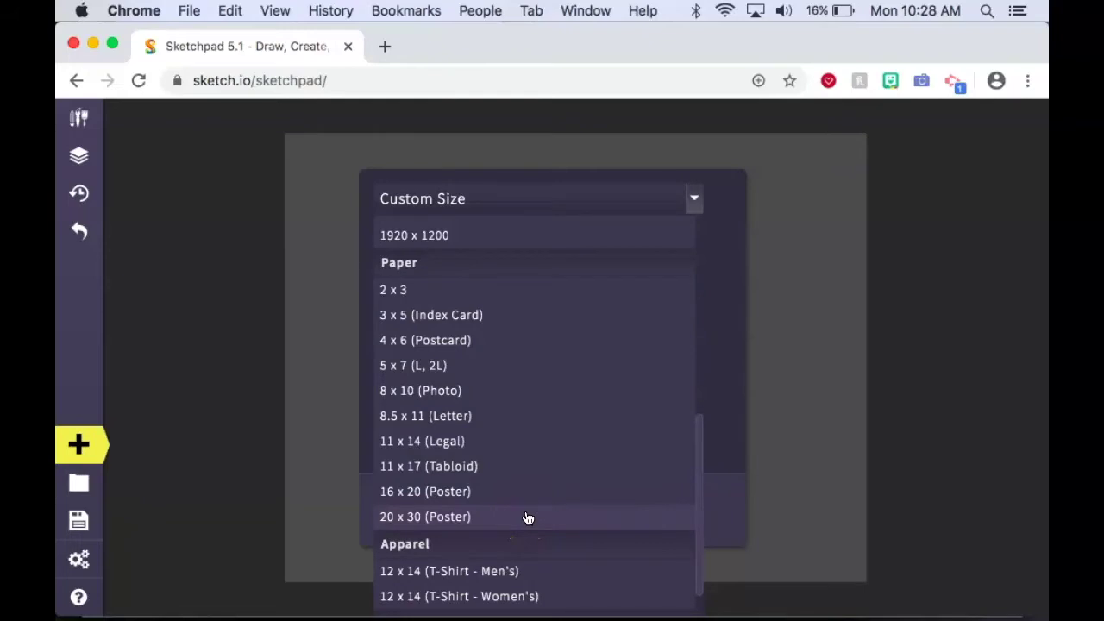
{"action": "left_click", "coordinate": [412, 398]}
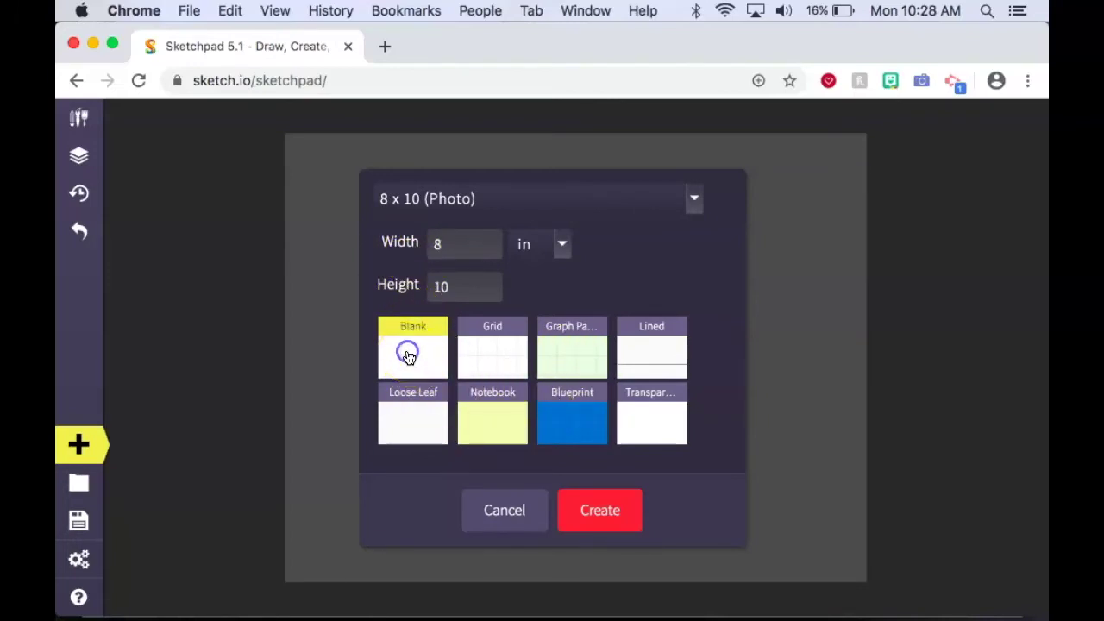
- Create the blank 8 x 10 inch canvas and select the Zoom tool
{"action": "left_click", "coordinate": [594, 517]}
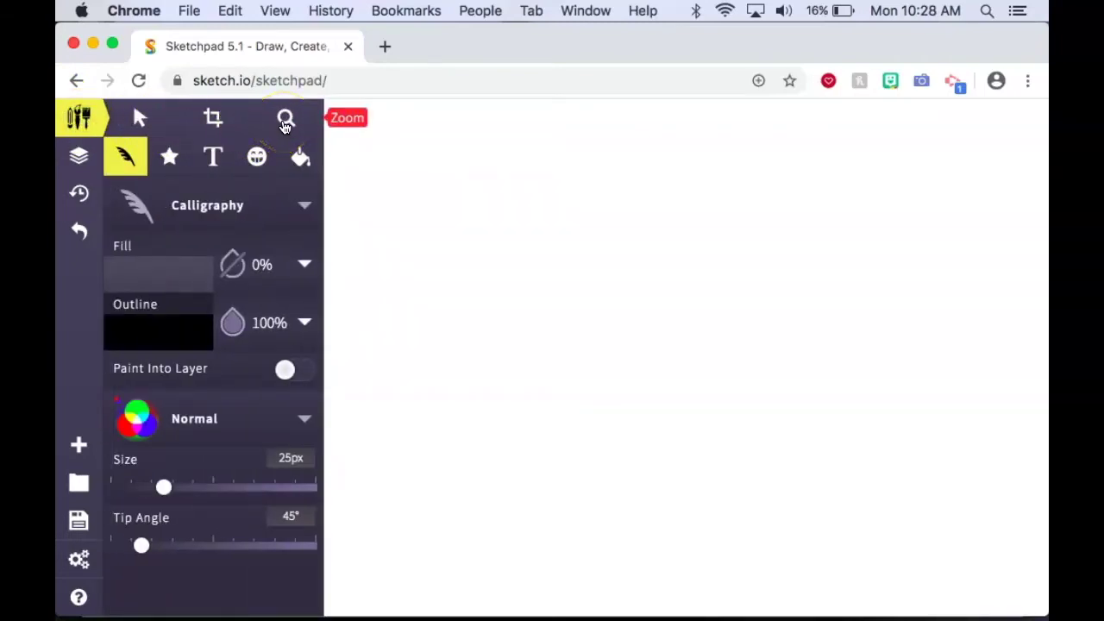
{"action": "left_click", "coordinate": [284, 120]}
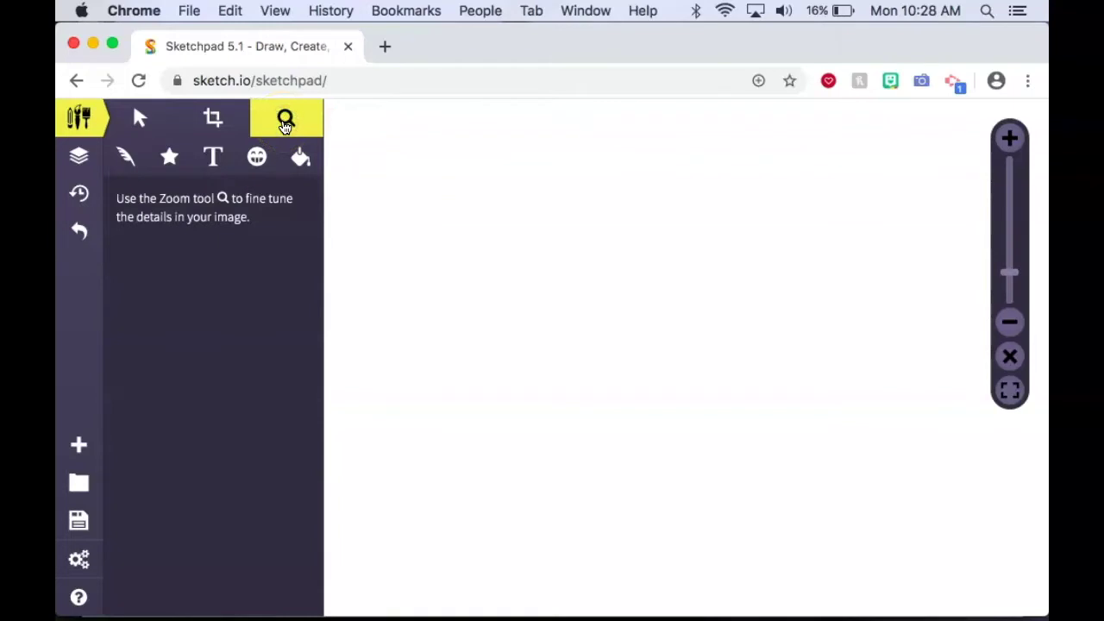
- Zoom out until the whole white 8 x 10 page fits, then pan it into view
{"action": "left_click_drag", "start_coordinate": [606, 330], "coordinate": [661, 313]}
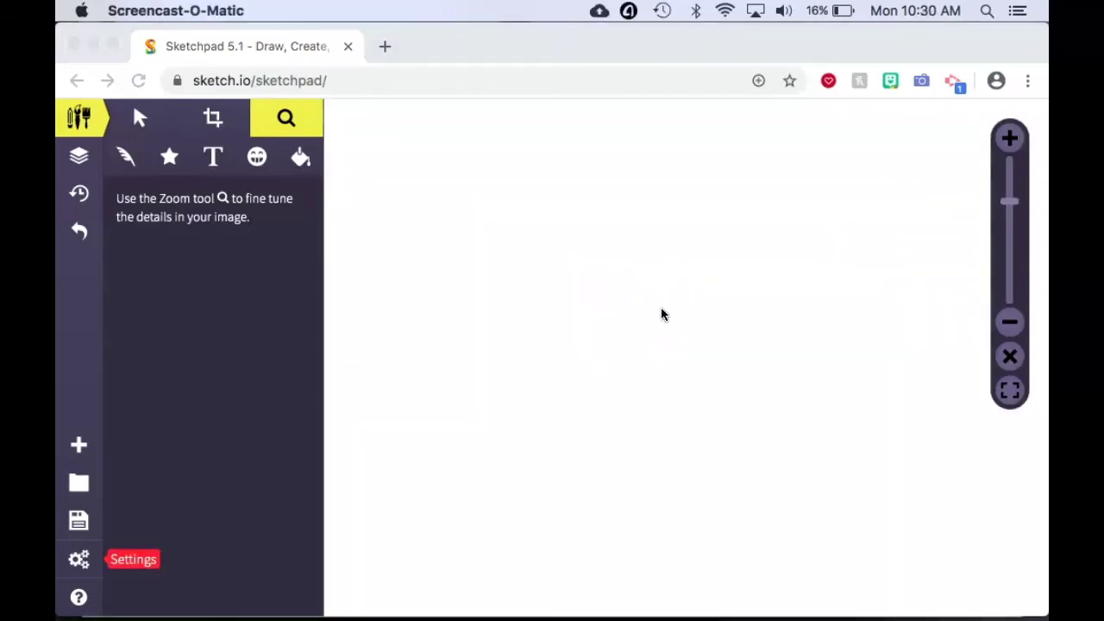
{"action": "left_click", "coordinate": [1009, 207]}
{"action": "left_click_drag", "start_coordinate": [1011, 221], "coordinate": [1005, 289]}
{"action": "left_click", "coordinate": [1008, 320]}
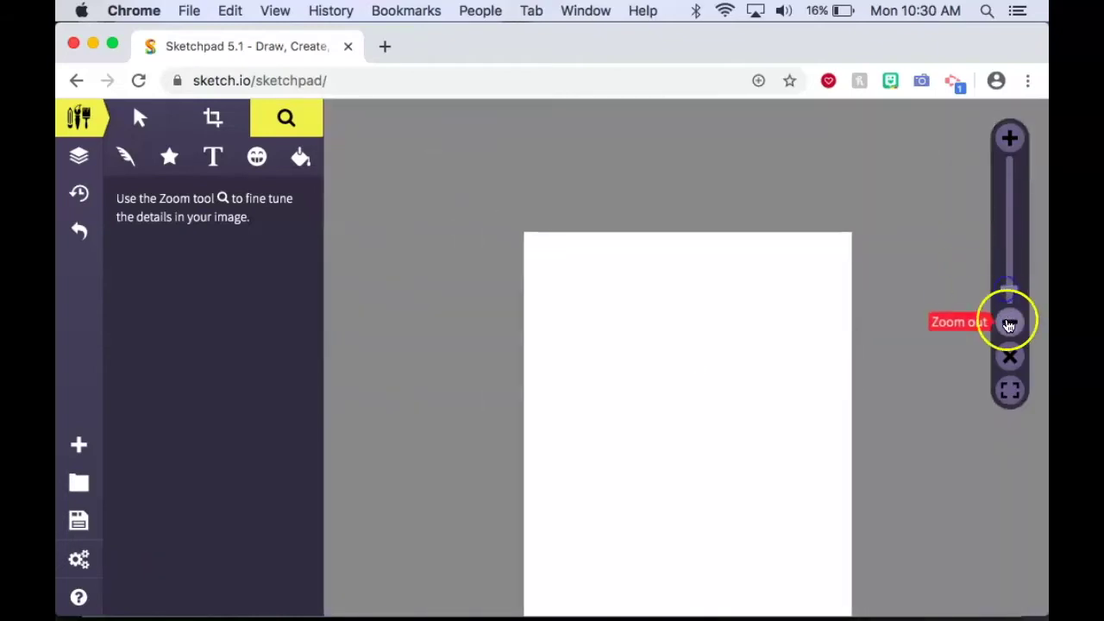
{"action": "left_click", "coordinate": [1010, 139]}
{"action": "left_click", "coordinate": [1010, 140]}
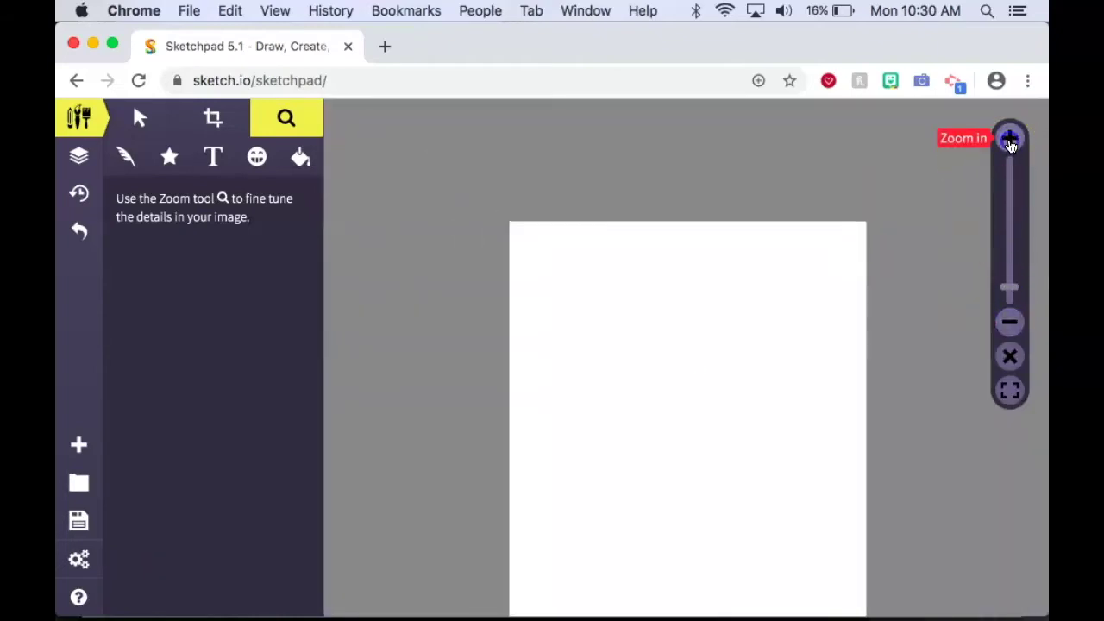
{"action": "left_click", "coordinate": [678, 392]}
{"action": "left_click_drag", "start_coordinate": [678, 392], "coordinate": [549, 321]}
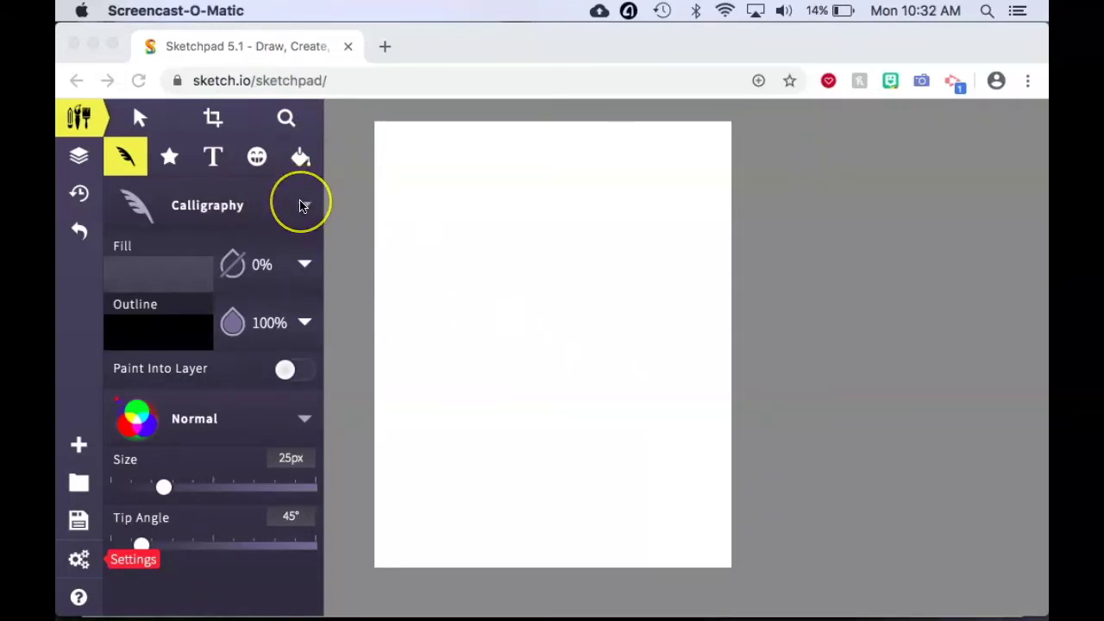
- Change the brush type from Calligraphy to Paintbrush, using 40px size and 10% blur
{"action": "left_click", "coordinate": [78, 118]}
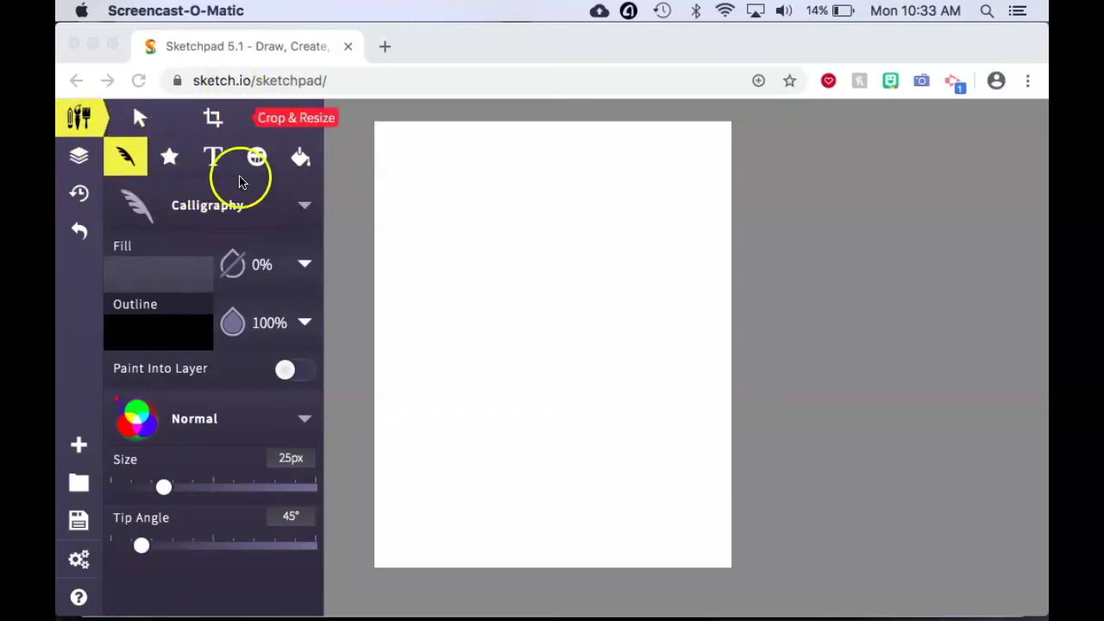
{"action": "left_click", "coordinate": [78, 116]}
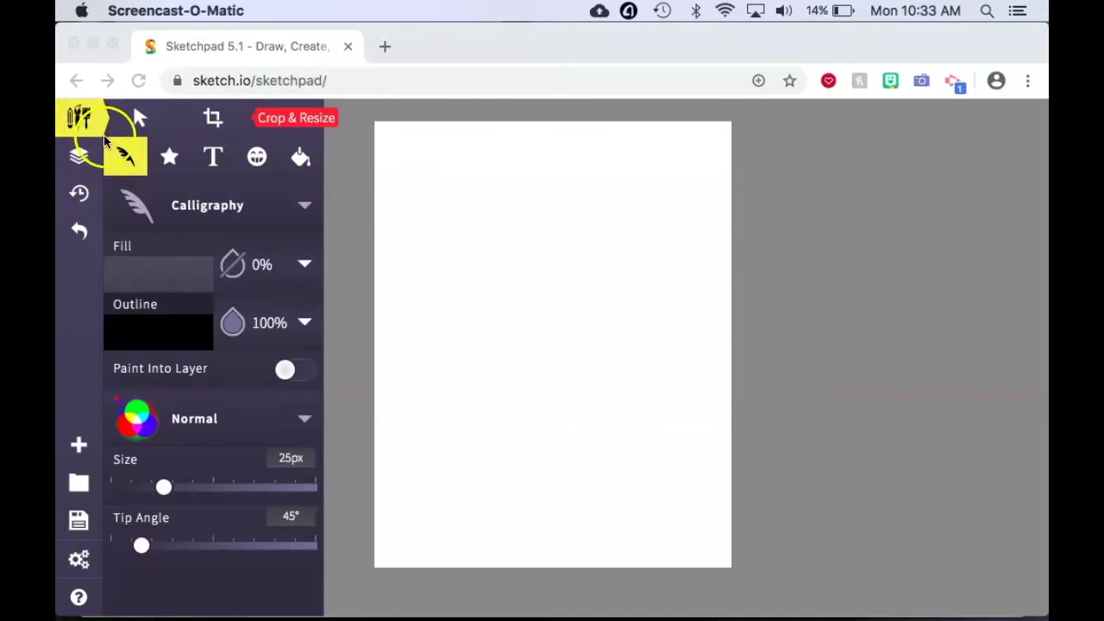
{"action": "left_click", "coordinate": [125, 157]}
{"action": "left_click", "coordinate": [134, 166]}
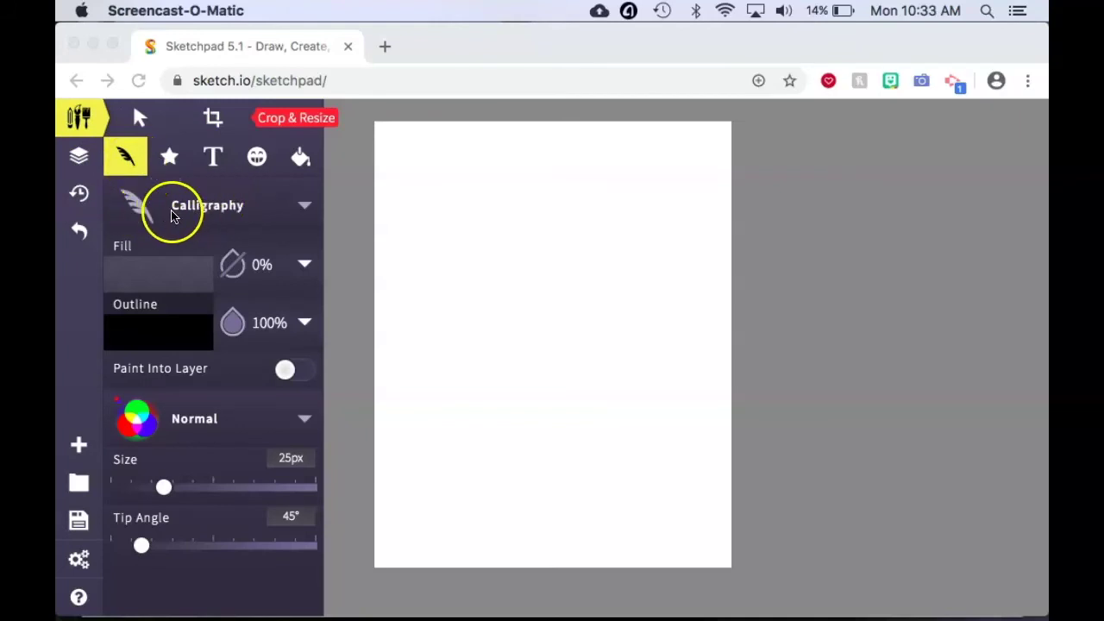
{"action": "left_click", "coordinate": [304, 207]}
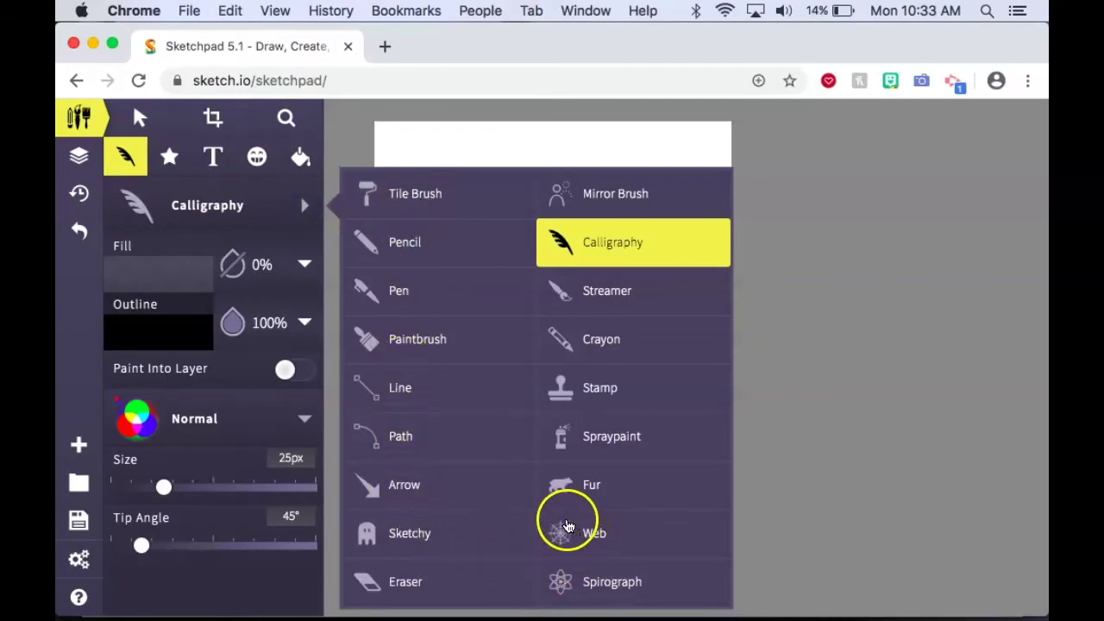
{"action": "left_click", "coordinate": [412, 341]}
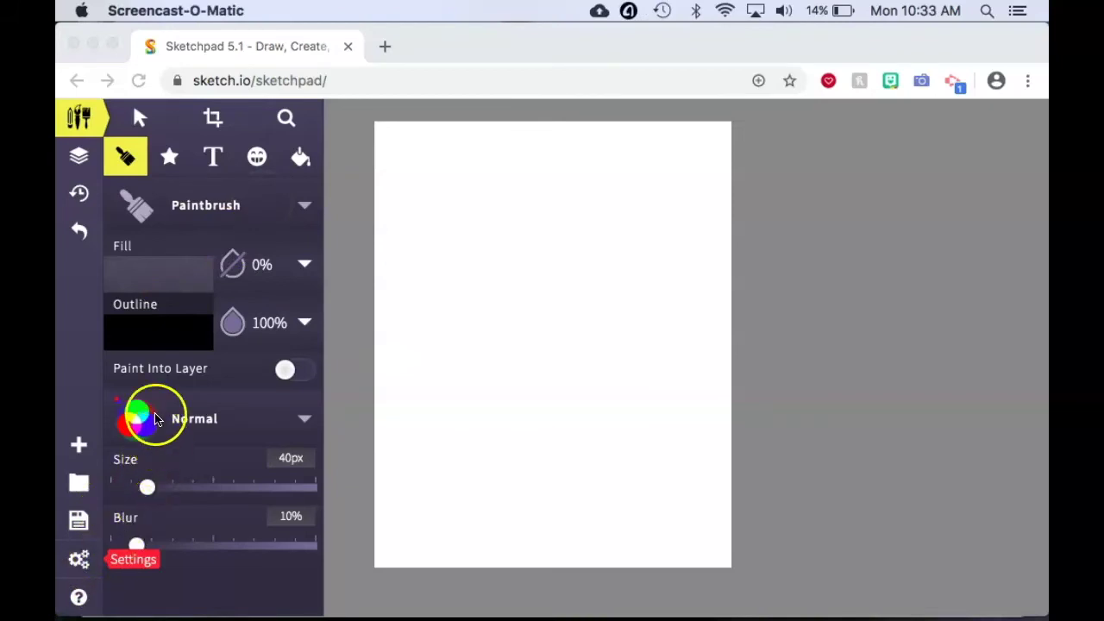
- Make the Paintbrush outline solid red ff3737 after previewing gradient and pattern options
{"action": "left_click", "coordinate": [144, 323]}
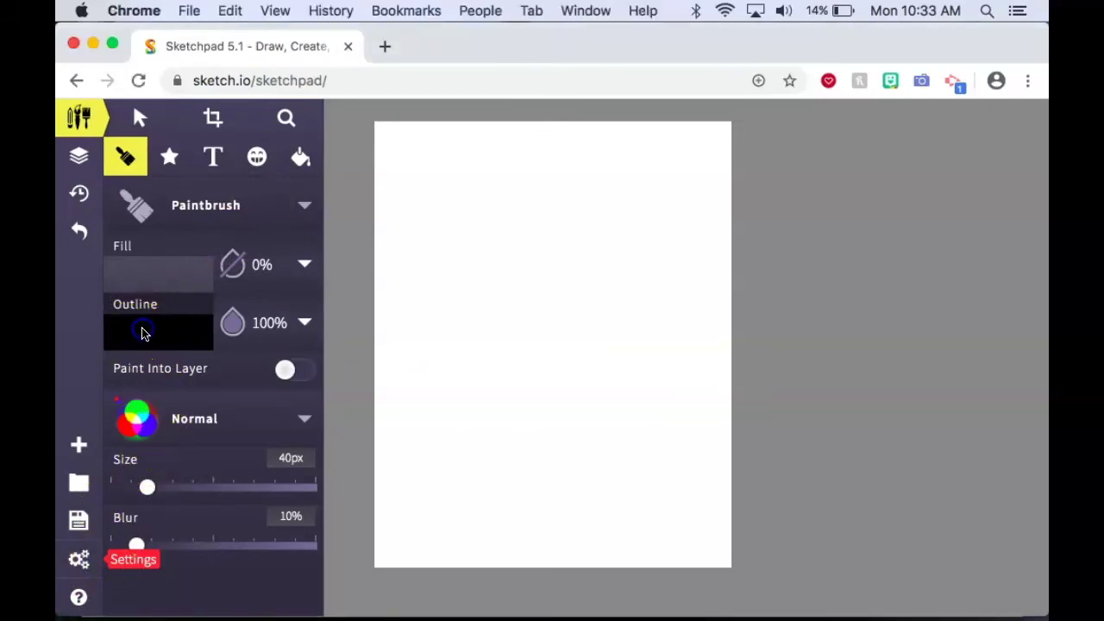
{"action": "left_click", "coordinate": [149, 334]}
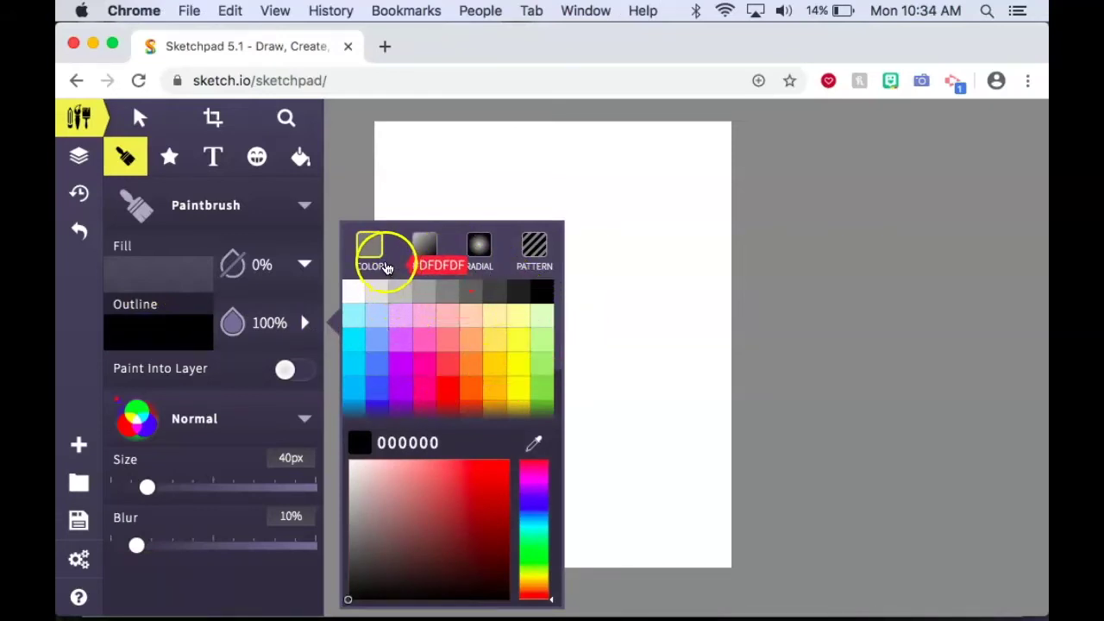
{"action": "left_click", "coordinate": [425, 243]}
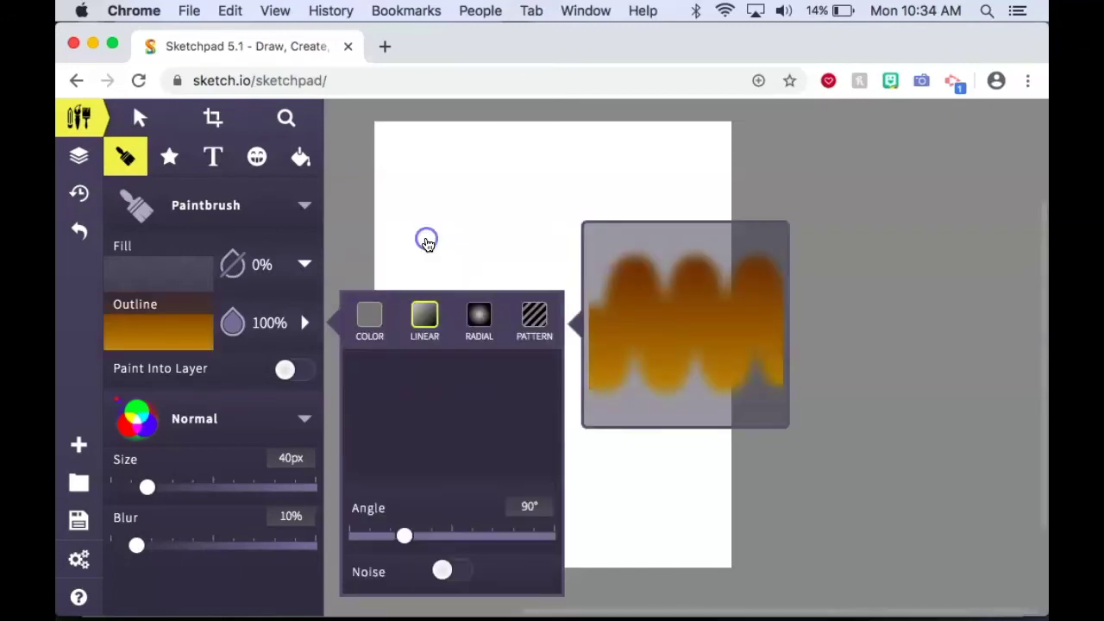
{"action": "left_click", "coordinate": [481, 321]}
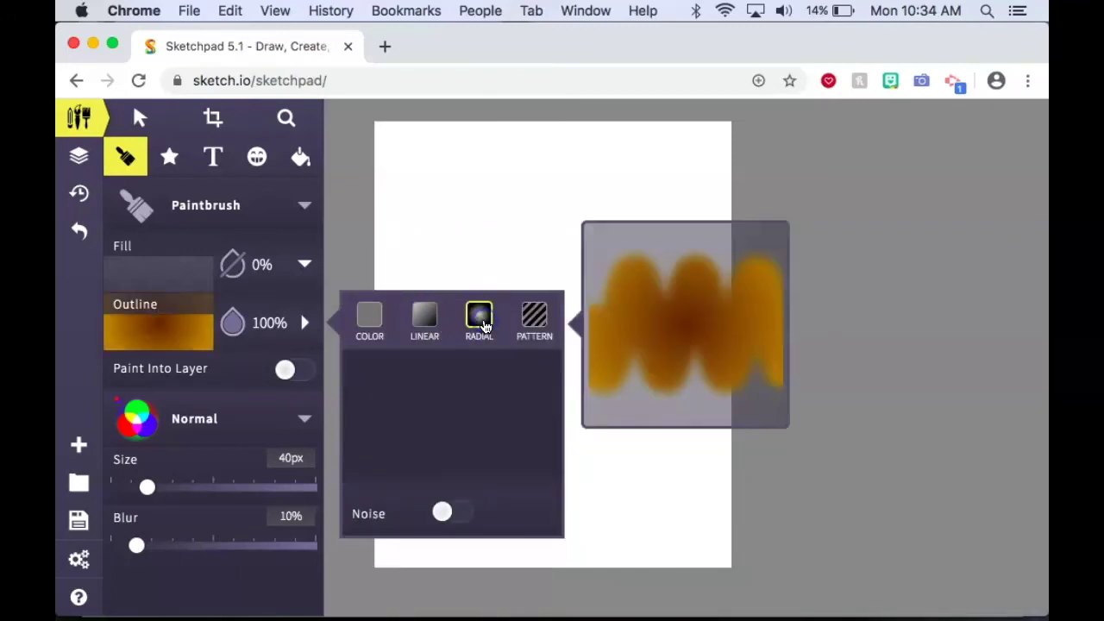
{"action": "left_click", "coordinate": [532, 319]}
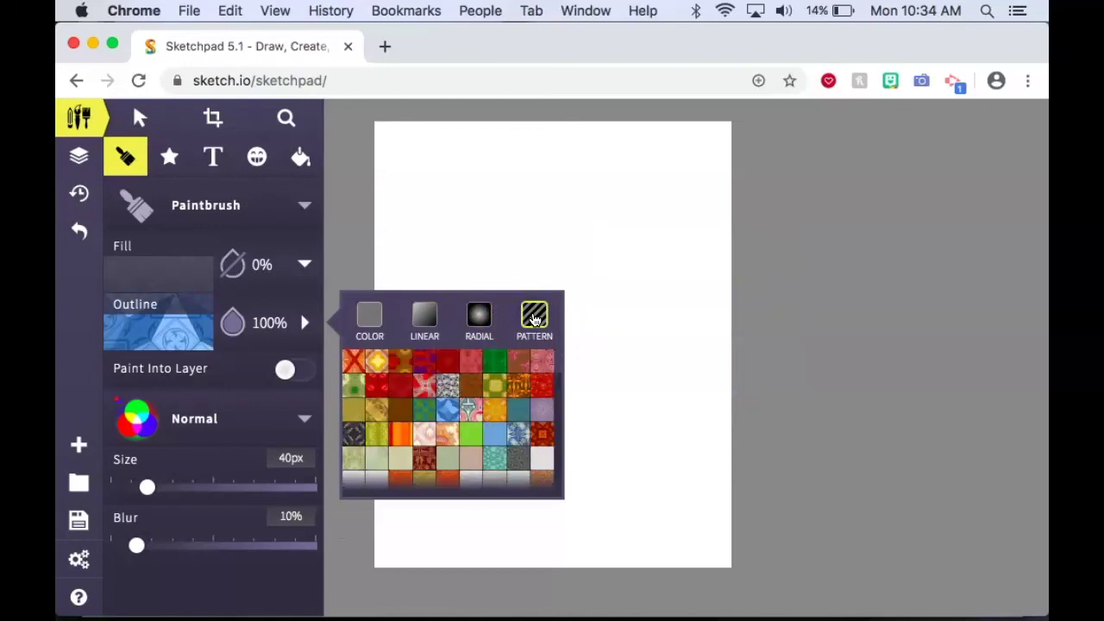
{"action": "left_click", "coordinate": [371, 316]}
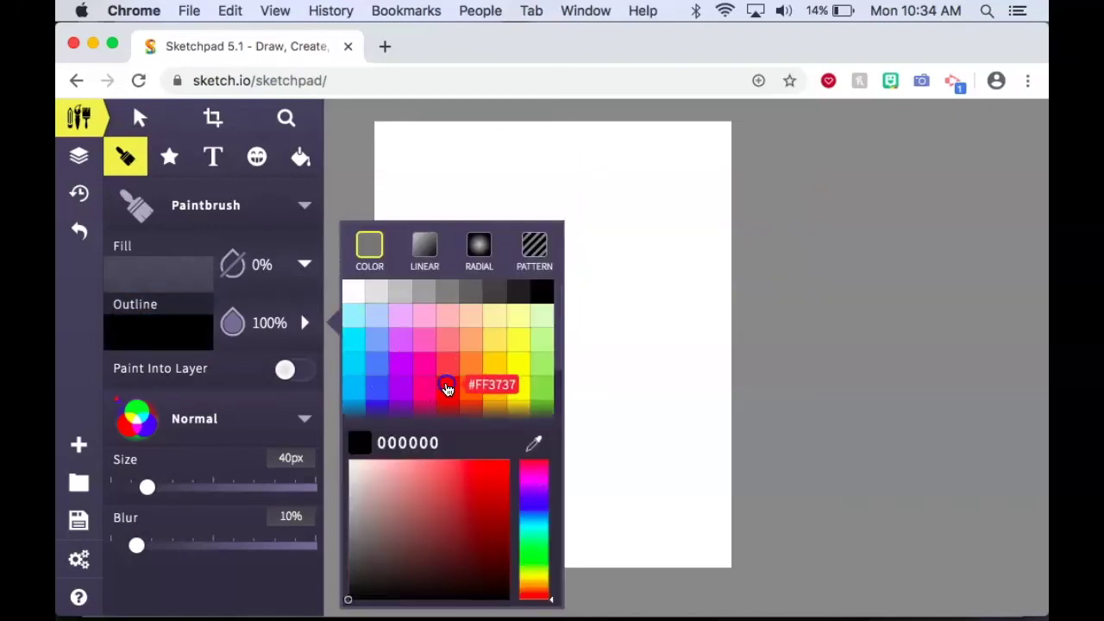
{"action": "left_click", "coordinate": [447, 388]}
{"action": "left_click", "coordinate": [236, 339]}
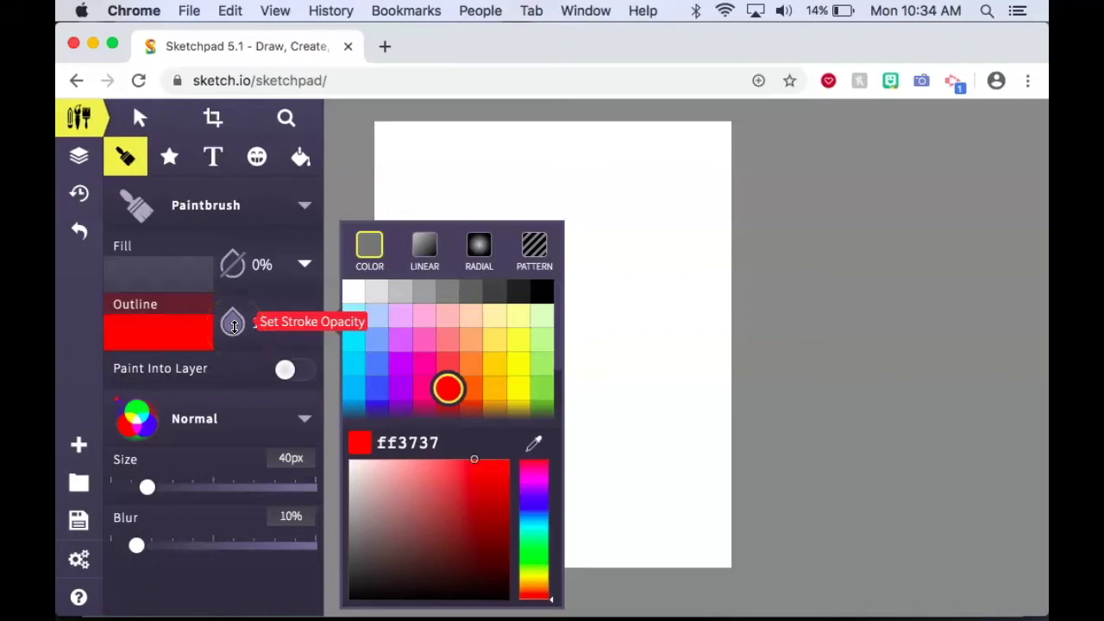
- Keep outline opacity at 100%, set brush size to 47px, and paint the first red stroke
{"action": "left_click_drag", "start_coordinate": [232, 318], "coordinate": [231, 329]}
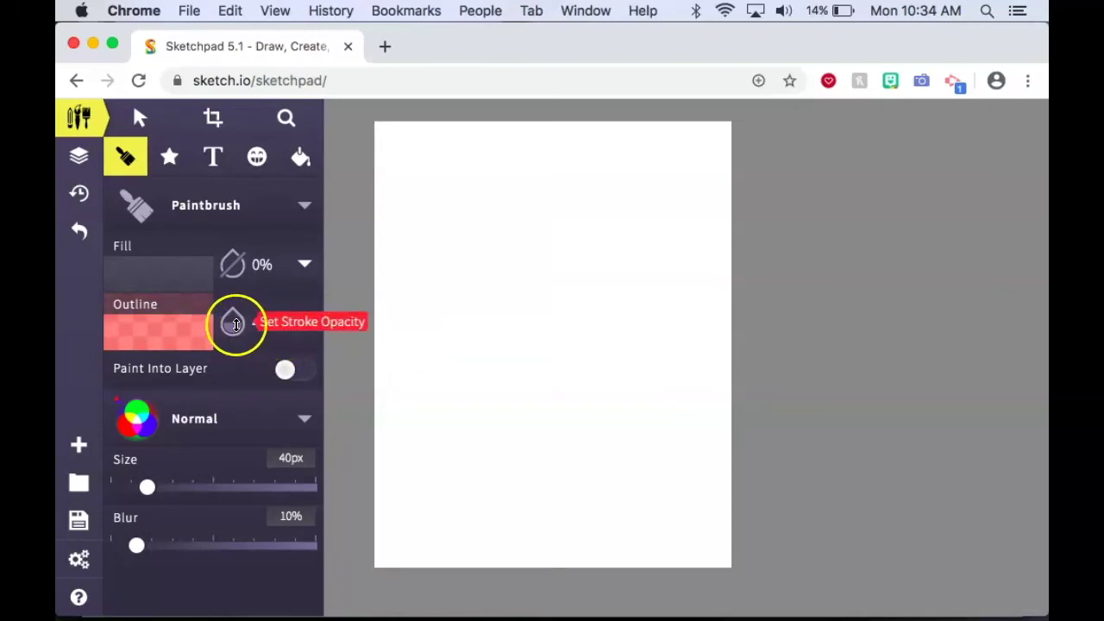
{"action": "left_click_drag", "start_coordinate": [233, 324], "coordinate": [231, 319]}
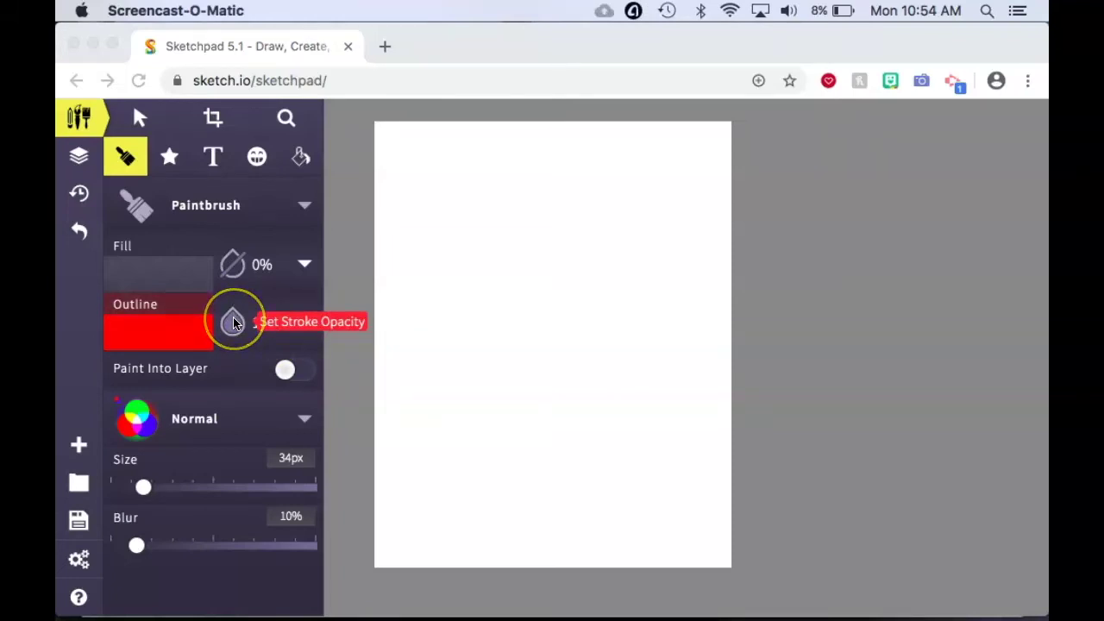
{"action": "left_click", "coordinate": [145, 487]}
{"action": "left_click_drag", "start_coordinate": [147, 488], "coordinate": [153, 487]}
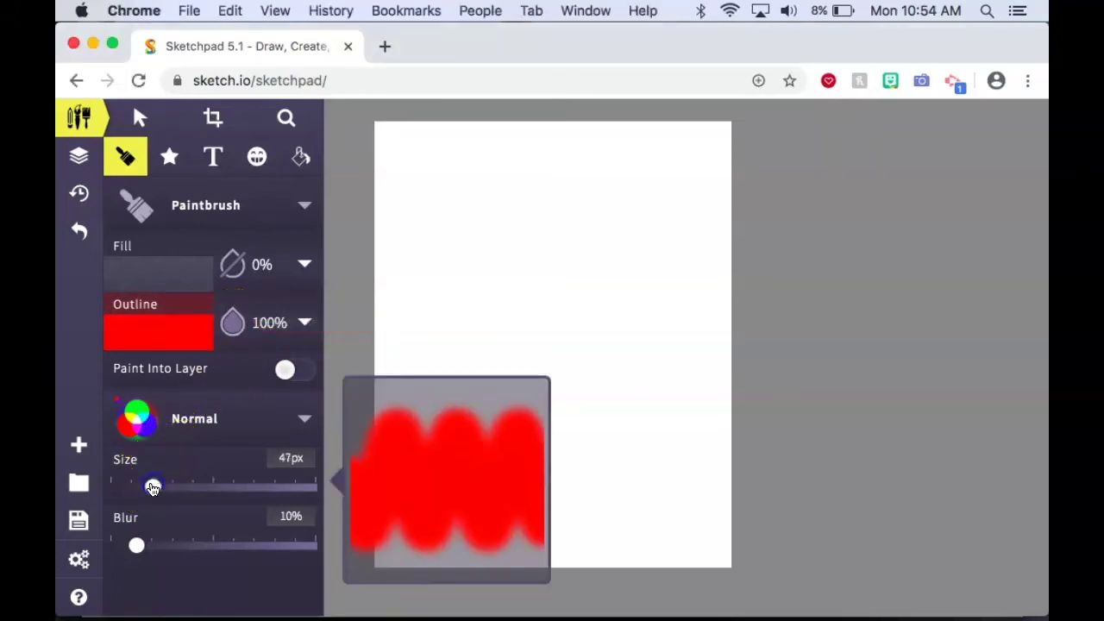
{"action": "mouse_move", "coordinate": [417, 237]}
{"action": "left_mouse_down"}
{"action": "mouse_move", "coordinate": [535, 185]}
{"action": "mouse_move", "coordinate": [585, 176]}
{"action": "left_mouse_up"}
{"action": "left_click_drag", "start_coordinate": [523, 233], "coordinate": [505, 279]}
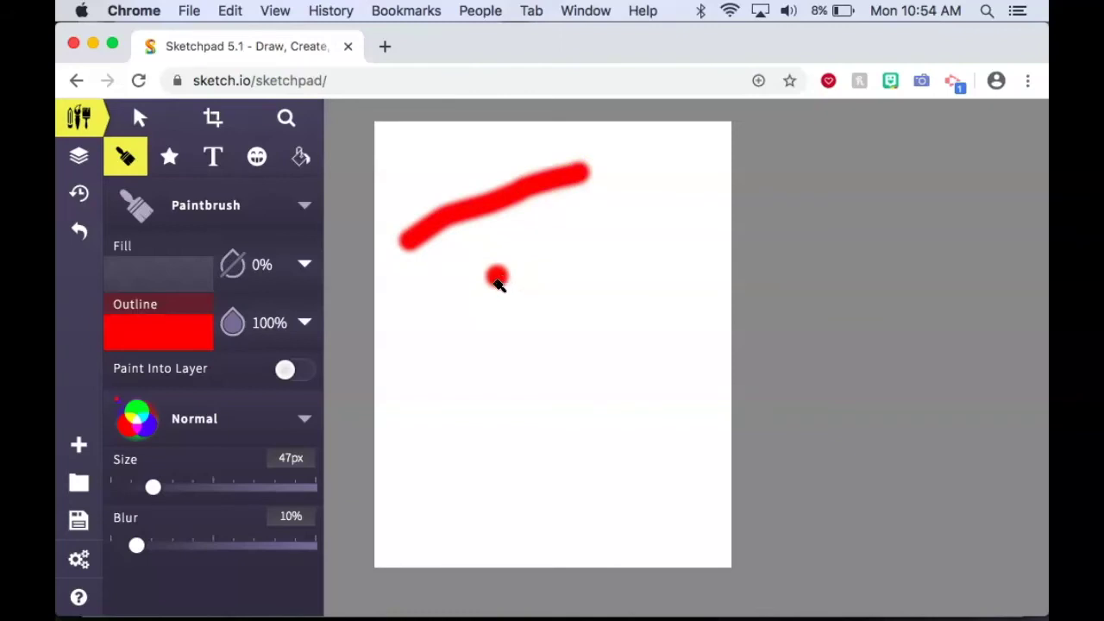
- Paint thicker diagonal strokes at 62px and 95px, ending with a wavy bottom stroke
{"action": "left_click_drag", "start_coordinate": [153, 487], "coordinate": [165, 488]}
{"action": "left_click_drag", "start_coordinate": [442, 307], "coordinate": [682, 226]}
{"action": "left_click_drag", "start_coordinate": [164, 487], "coordinate": [189, 488]}
{"action": "left_click", "coordinate": [445, 392]}
{"action": "left_click_drag", "start_coordinate": [446, 391], "coordinate": [668, 318]}
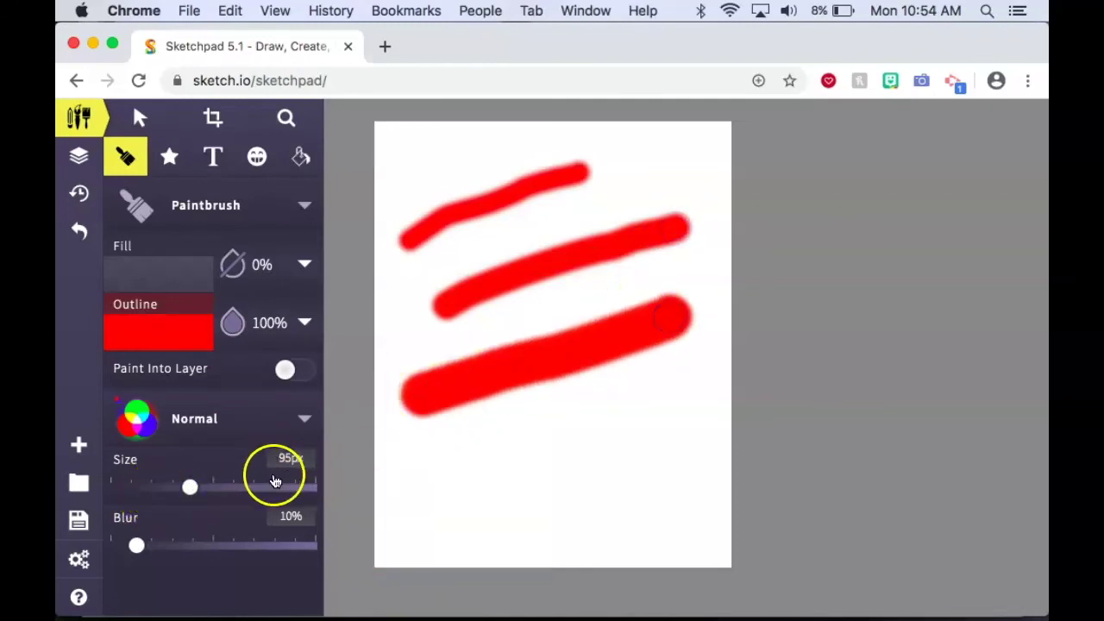
{"action": "left_click_drag", "start_coordinate": [453, 481], "coordinate": [697, 408]}
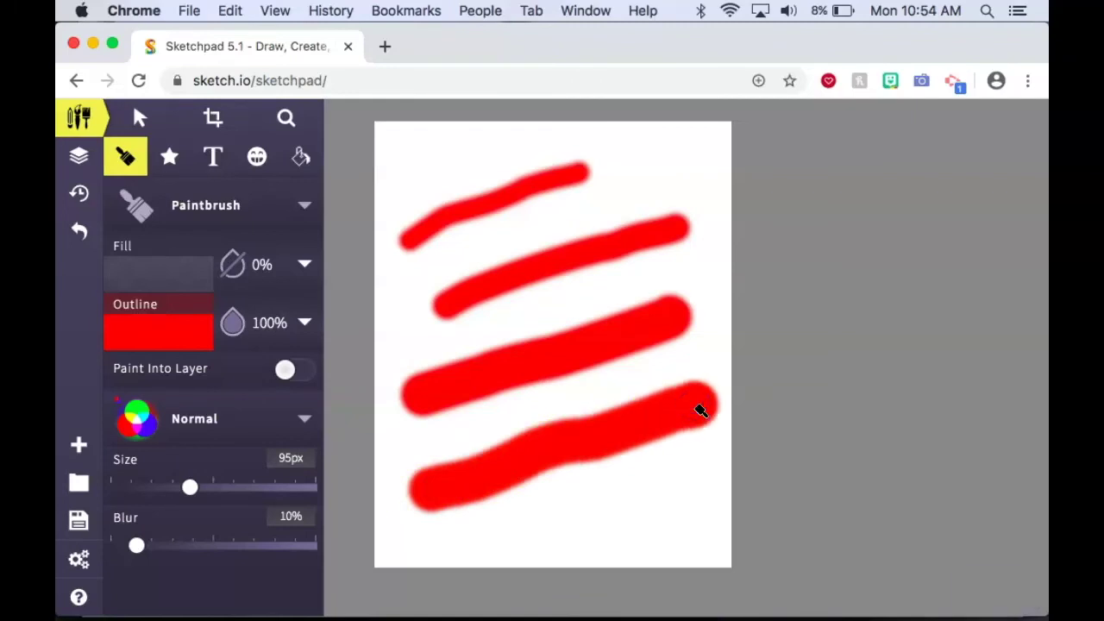
{"action": "left_click_drag", "start_coordinate": [700, 411], "coordinate": [692, 428]}
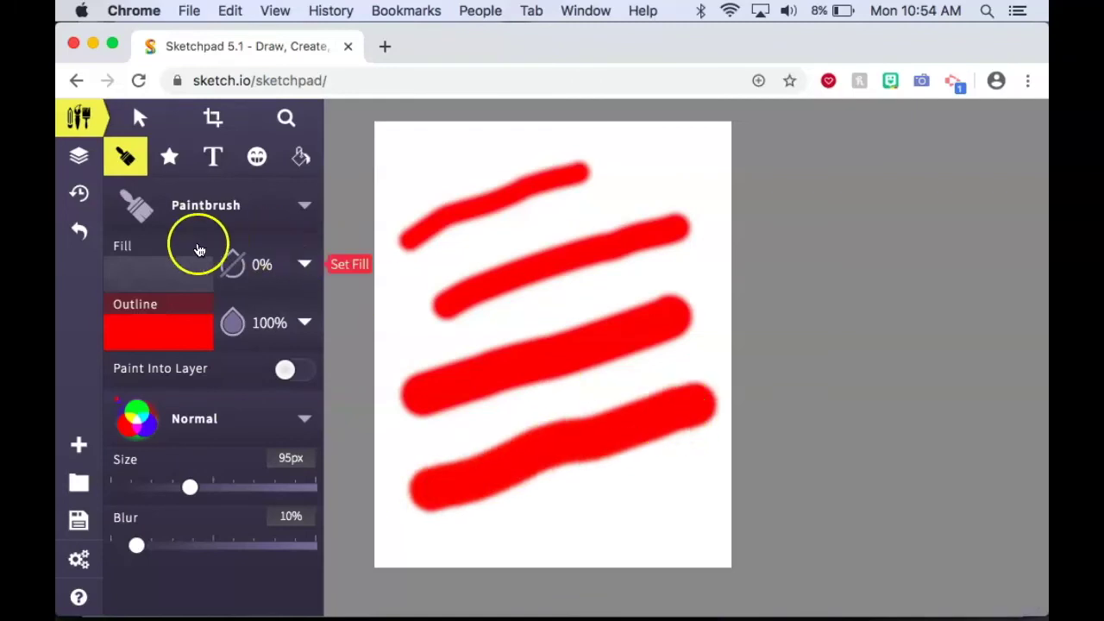
- Undo all four red strokes until the canvas is blank
{"action": "left_click", "coordinate": [78, 232]}
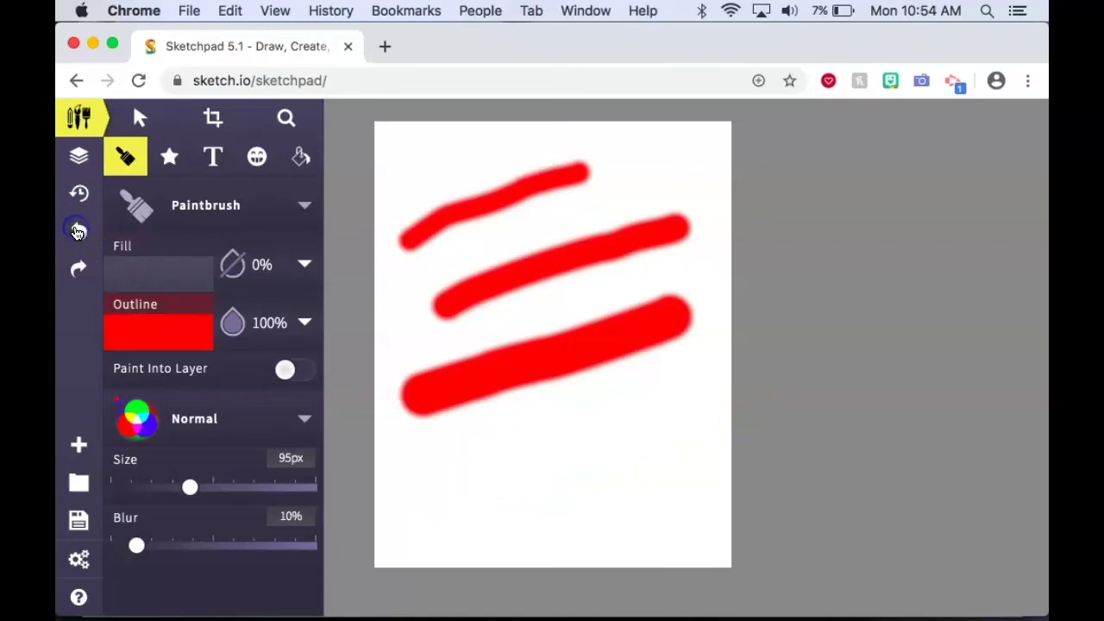
{"action": "left_click", "coordinate": [78, 232]}
{"action": "left_click", "coordinate": [78, 232]}
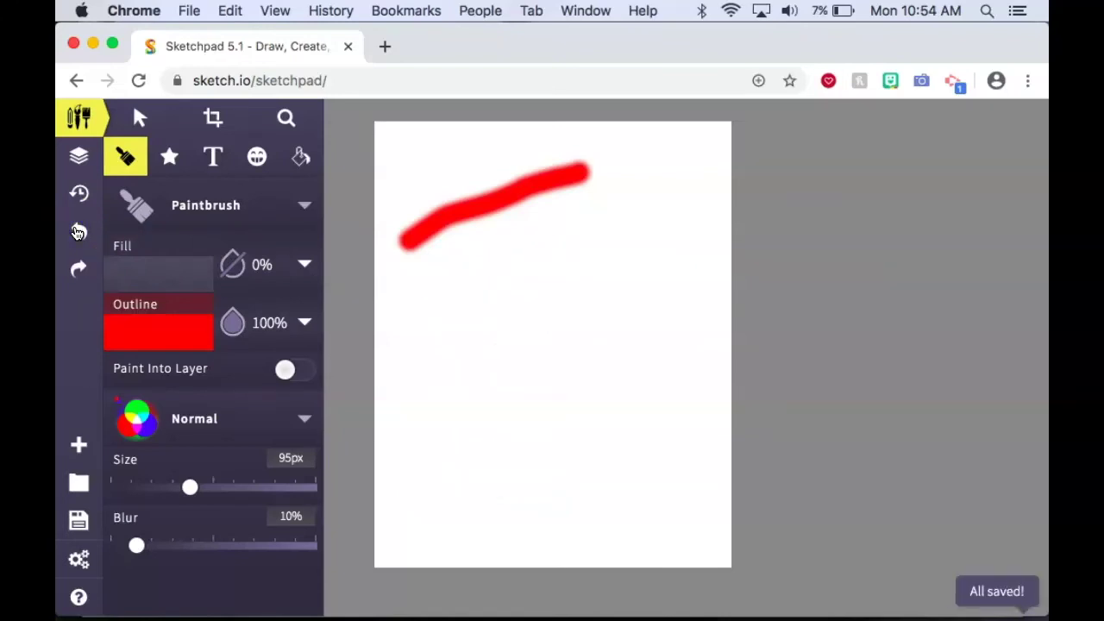
{"action": "left_click", "coordinate": [78, 232]}
- Redo the strokes until all four red strokes are back
{"action": "left_click", "coordinate": [78, 267]}
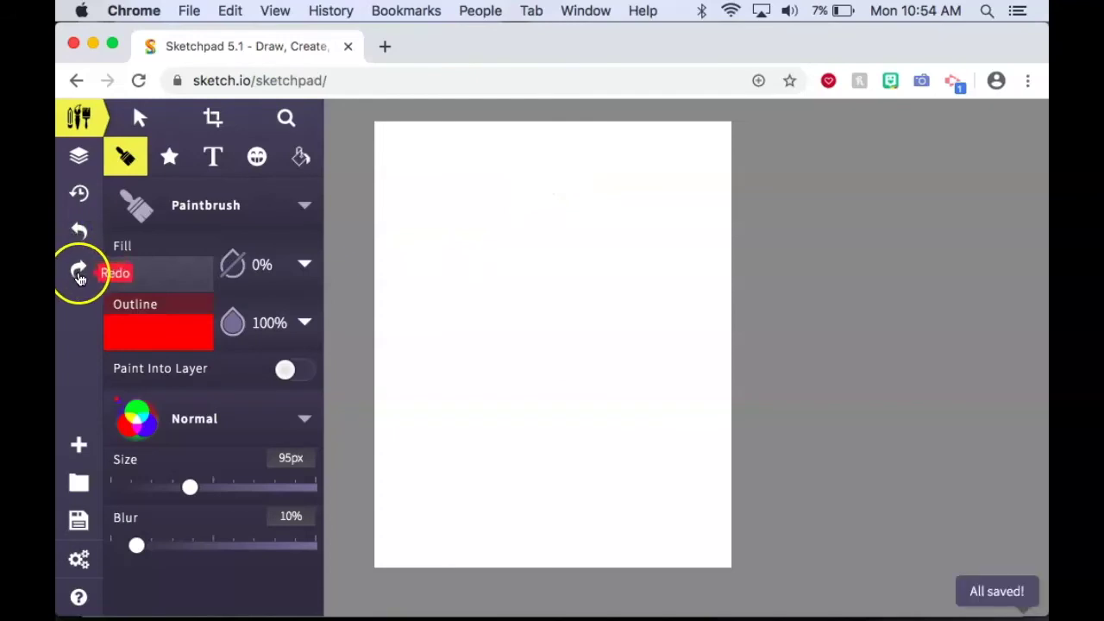
{"action": "left_click", "coordinate": [77, 269]}
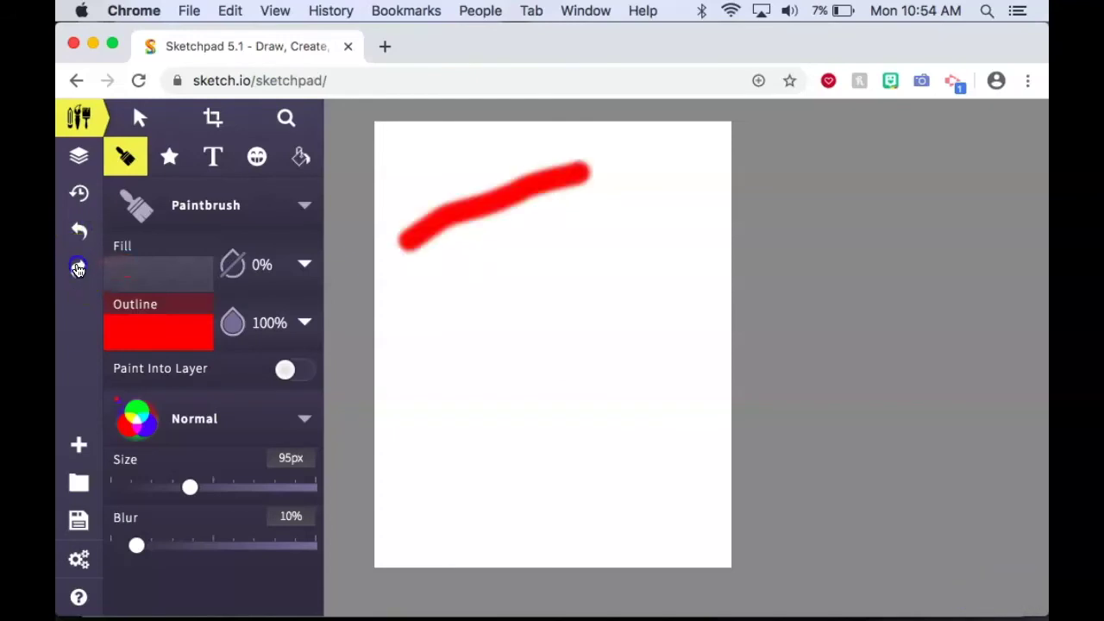
{"action": "left_click", "coordinate": [78, 269]}
{"action": "left_click", "coordinate": [78, 269]}
{"action": "left_click", "coordinate": [78, 269]}
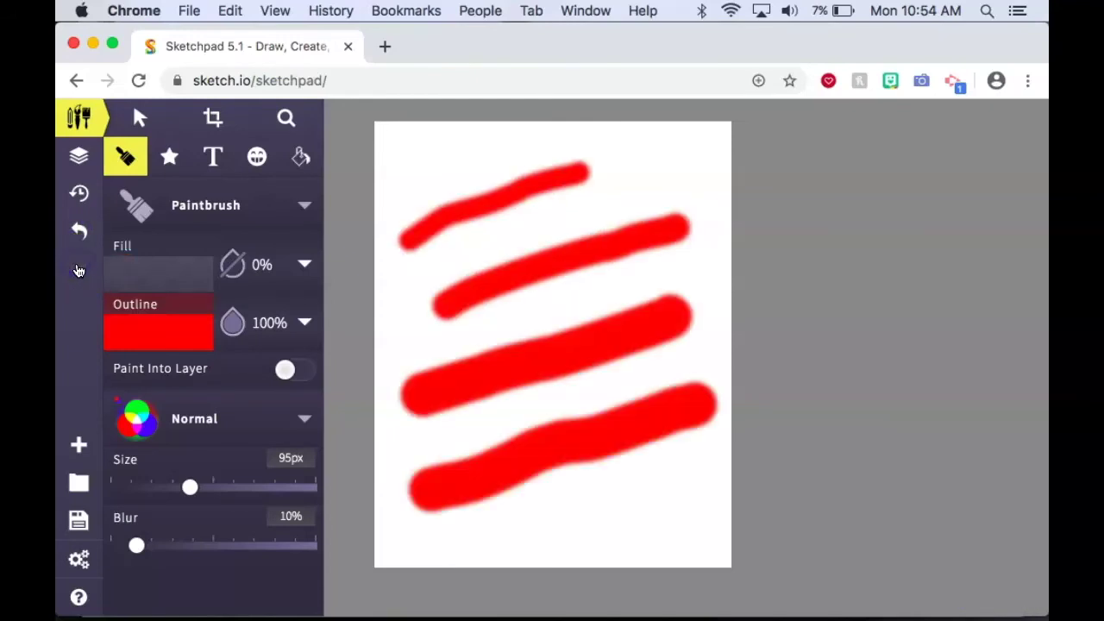
- With the Select tool, select and delete each of the four red strokes
{"action": "left_click", "coordinate": [140, 123]}
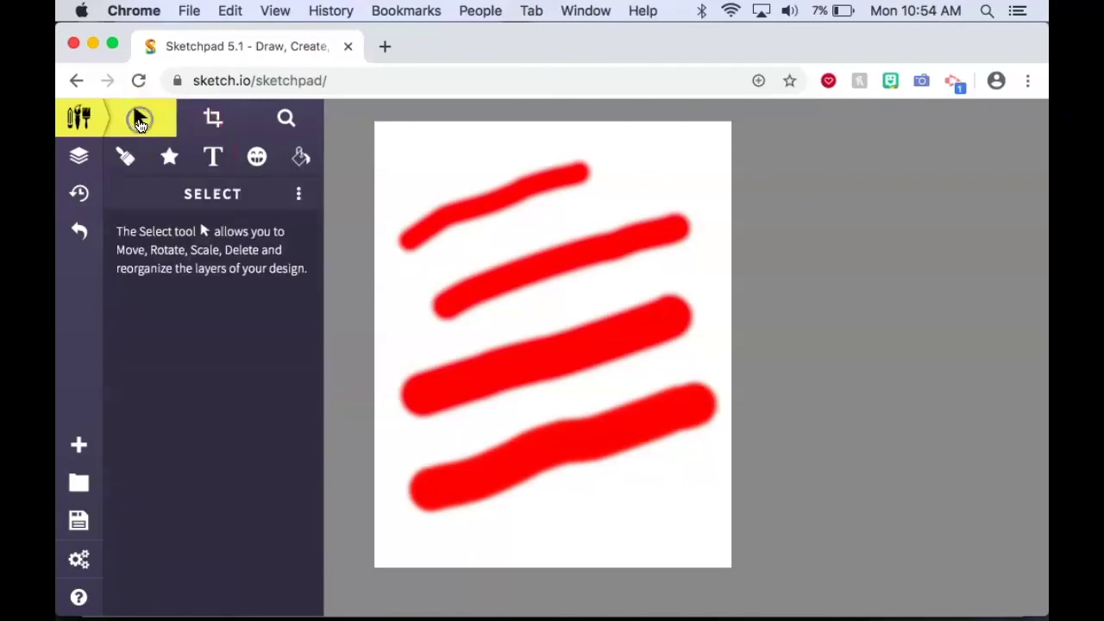
{"action": "left_click", "coordinate": [511, 359]}
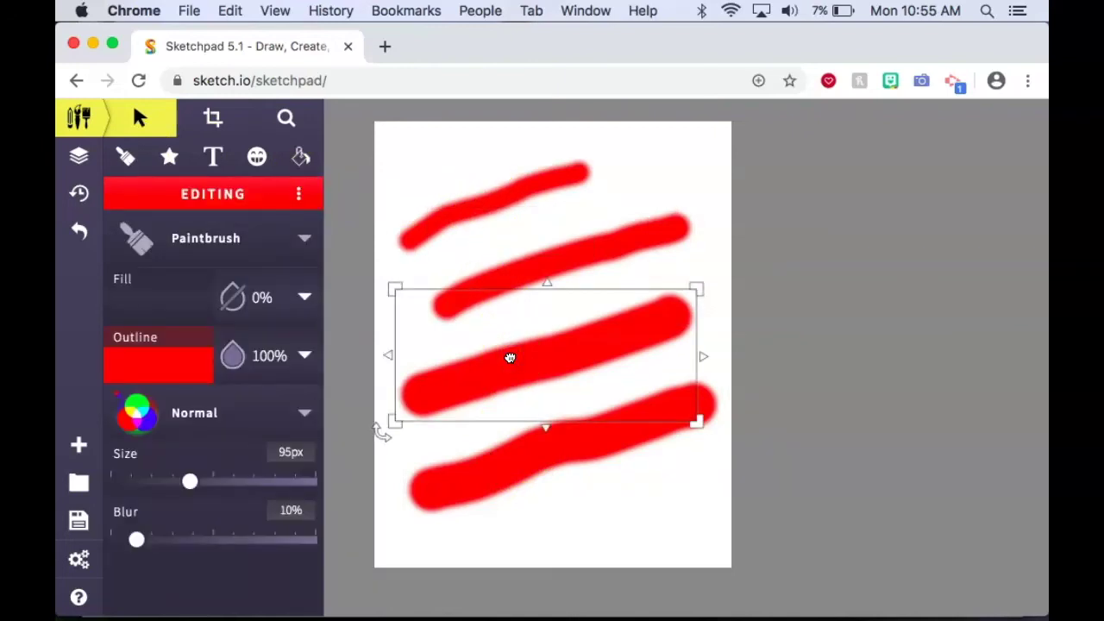
{"action": "key", "text": "Delete"}
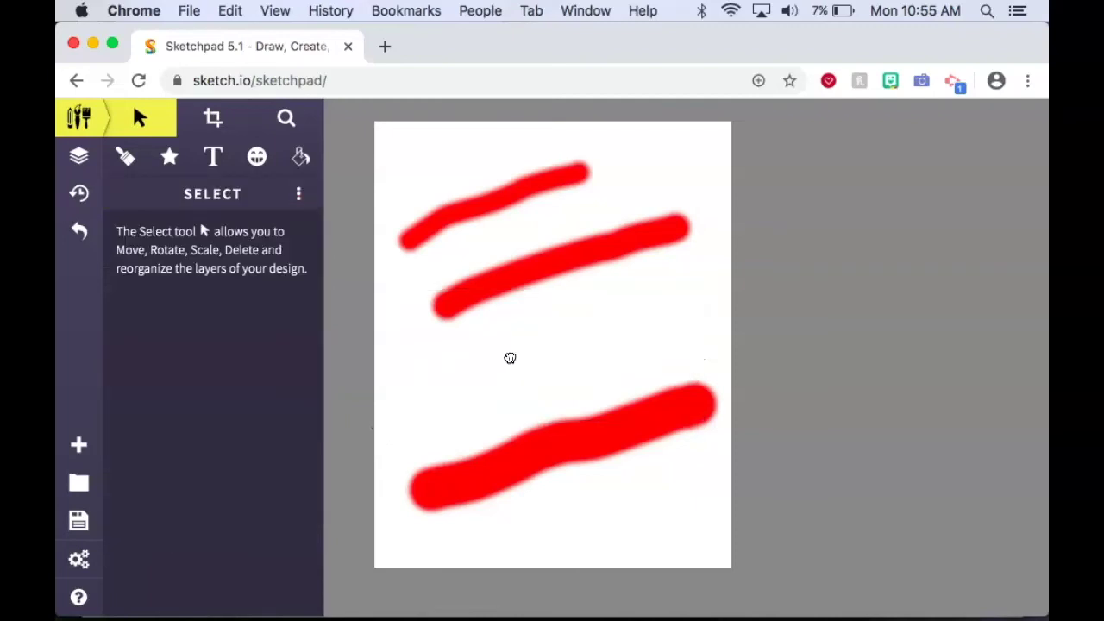
{"action": "left_click", "coordinate": [495, 215]}
{"action": "key", "text": "Delete"}
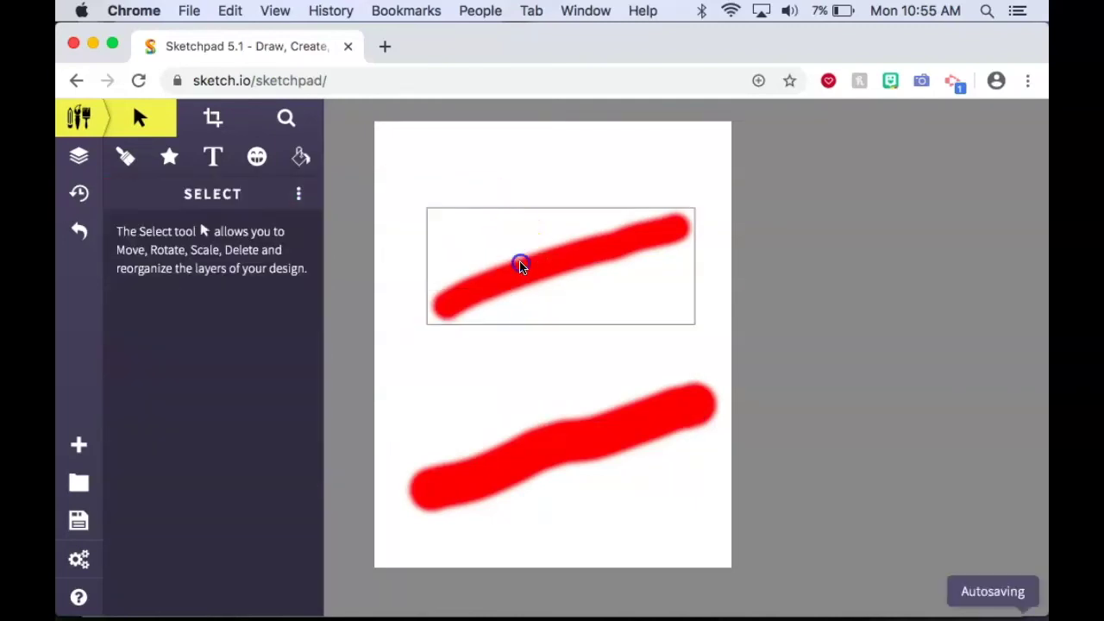
{"action": "left_click", "coordinate": [519, 265]}
{"action": "key", "text": "Delete"}
{"action": "left_click", "coordinate": [567, 462]}
{"action": "key", "text": "Delete"}
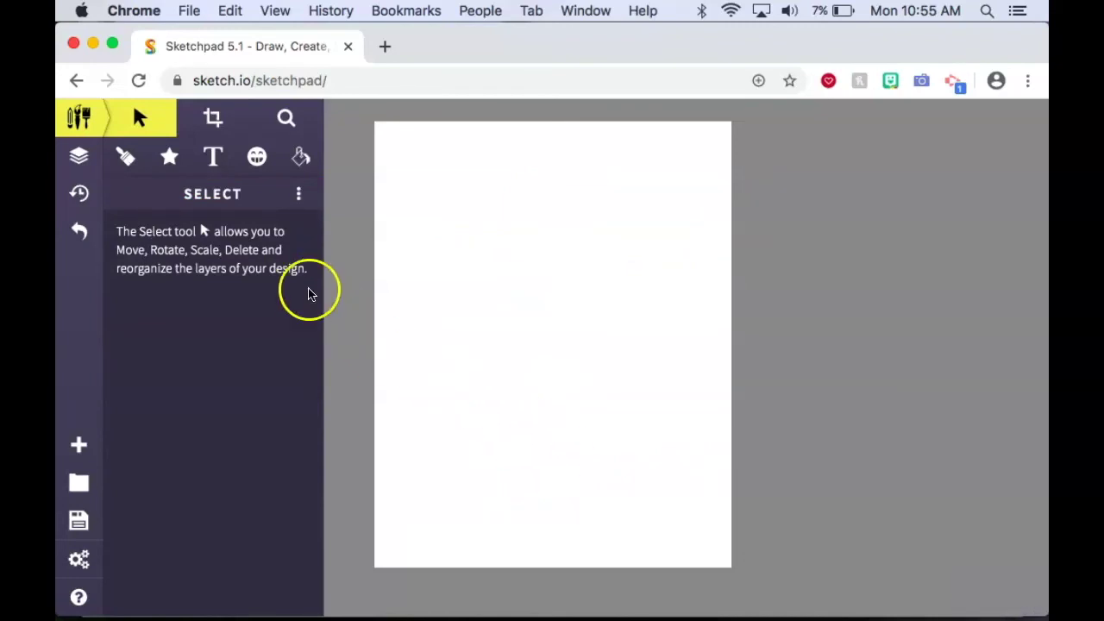
- Paint a closed red ring around the canvas centre with the 95px Paintbrush, closing its top gap
{"action": "left_click", "coordinate": [125, 156]}
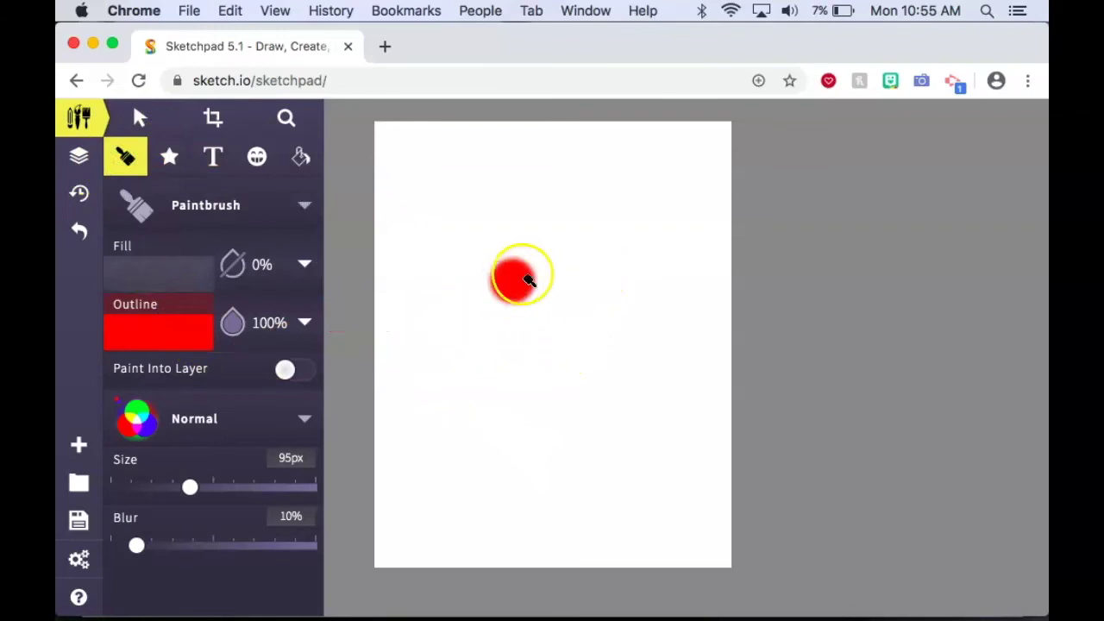
{"action": "mouse_move", "coordinate": [587, 236]}
{"action": "left_mouse_down"}
{"action": "mouse_move", "coordinate": [523, 232]}
{"action": "mouse_move", "coordinate": [481, 247]}
{"action": "mouse_move", "coordinate": [450, 326]}
{"action": "mouse_move", "coordinate": [466, 394]}
{"action": "mouse_move", "coordinate": [527, 427]}
{"action": "mouse_move", "coordinate": [596, 400]}
{"action": "mouse_move", "coordinate": [634, 319]}
{"action": "mouse_move", "coordinate": [596, 250]}
{"action": "mouse_move", "coordinate": [631, 323]}
{"action": "left_mouse_up"}
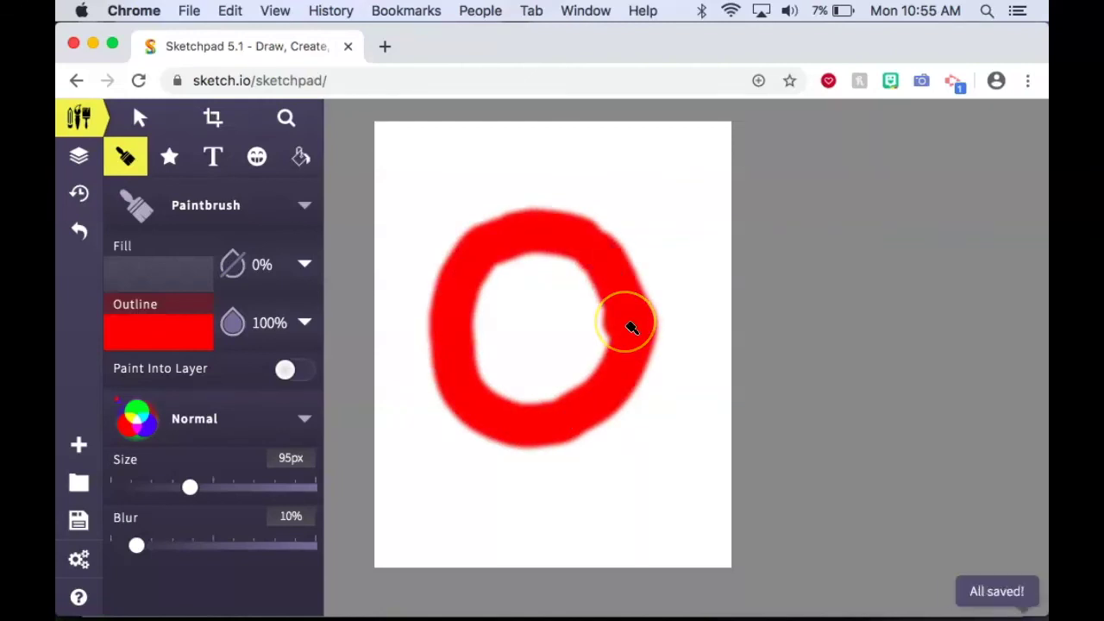
{"action": "left_click", "coordinate": [79, 229]}
{"action": "mouse_move", "coordinate": [544, 233]}
{"action": "left_mouse_down"}
{"action": "mouse_move", "coordinate": [480, 244]}
{"action": "mouse_move", "coordinate": [434, 299]}
{"action": "mouse_move", "coordinate": [437, 365]}
{"action": "mouse_move", "coordinate": [470, 405]}
{"action": "mouse_move", "coordinate": [574, 411]}
{"action": "mouse_move", "coordinate": [623, 365]}
{"action": "mouse_move", "coordinate": [609, 256]}
{"action": "left_mouse_up"}
{"action": "mouse_move", "coordinate": [675, 197]}
{"action": "left_mouse_down"}
{"action": "mouse_move", "coordinate": [586, 230]}
{"action": "mouse_move", "coordinate": [643, 194]}
{"action": "mouse_move", "coordinate": [613, 221]}
{"action": "left_mouse_up"}
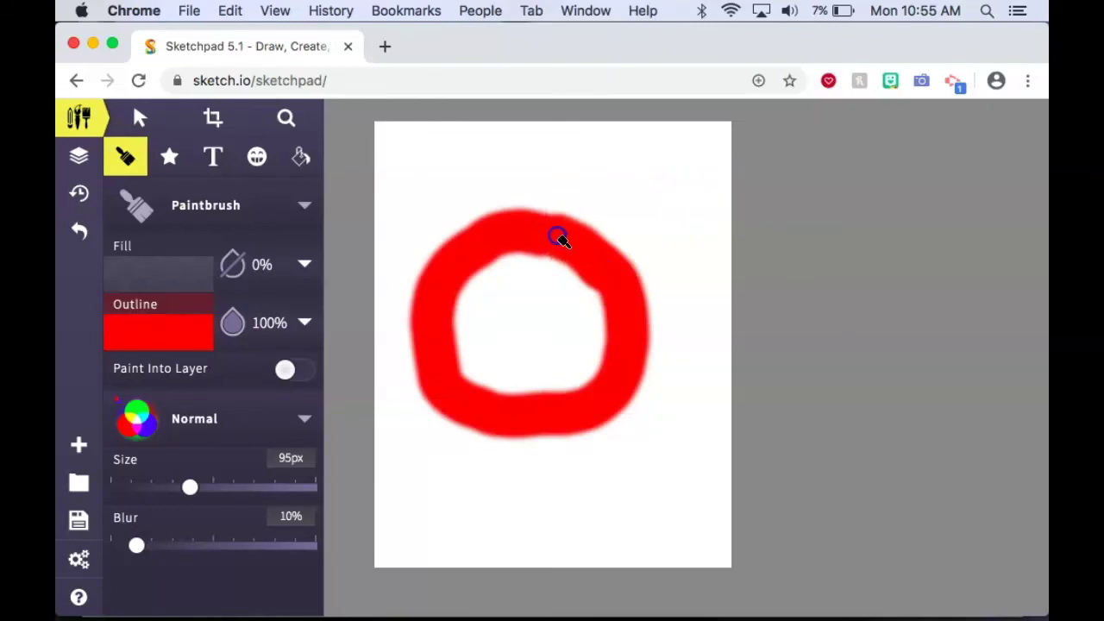
{"action": "mouse_move", "coordinate": [542, 235]}
{"action": "left_mouse_down"}
{"action": "mouse_move", "coordinate": [609, 267]}
{"action": "mouse_move", "coordinate": [505, 224]}
{"action": "mouse_move", "coordinate": [612, 268]}
{"action": "mouse_move", "coordinate": [584, 252]}
{"action": "mouse_move", "coordinate": [614, 278]}
{"action": "left_mouse_up"}
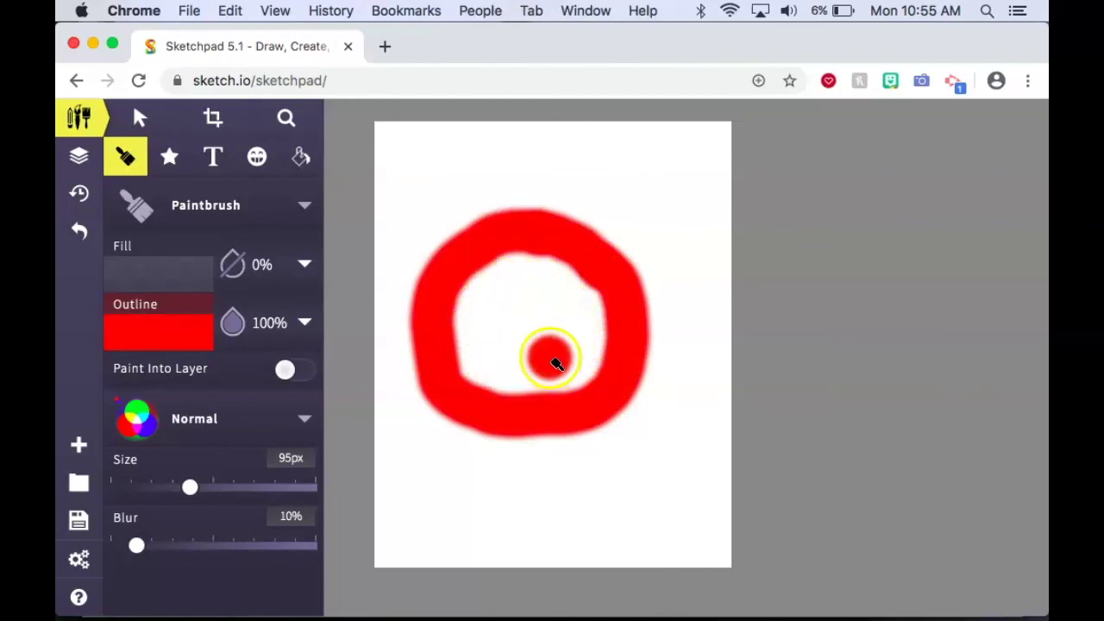
- Flood-fill the ring's interior with cyan 00bafe using the Pixel Fill tool
{"action": "left_click", "coordinate": [297, 159]}
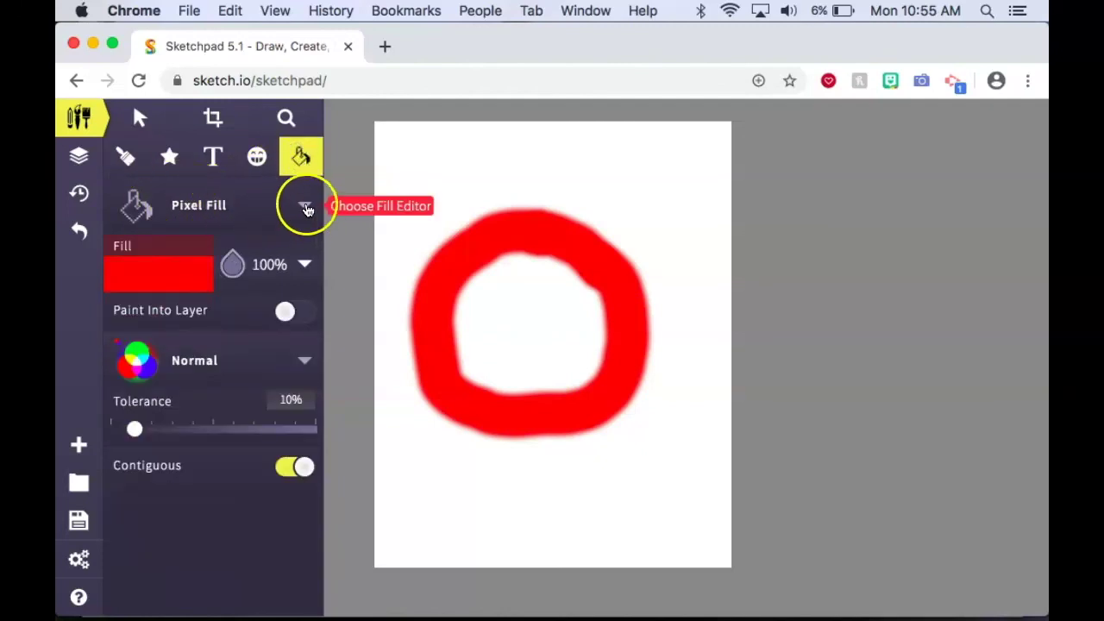
{"action": "left_click", "coordinate": [306, 208]}
{"action": "left_click", "coordinate": [399, 250]}
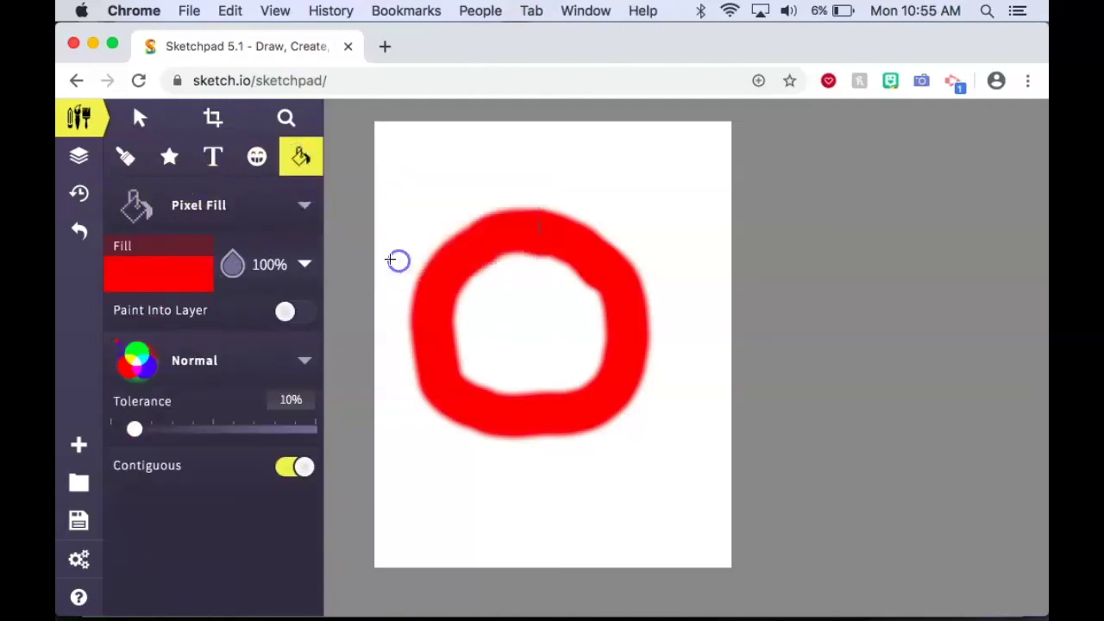
{"action": "left_click", "coordinate": [153, 276]}
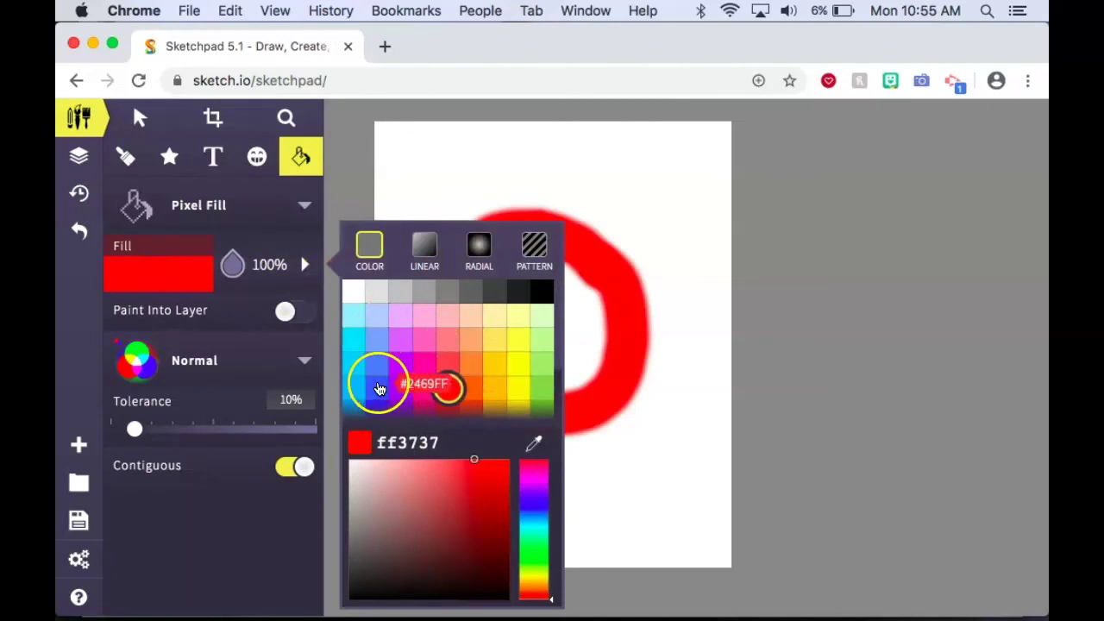
{"action": "left_click", "coordinate": [360, 389]}
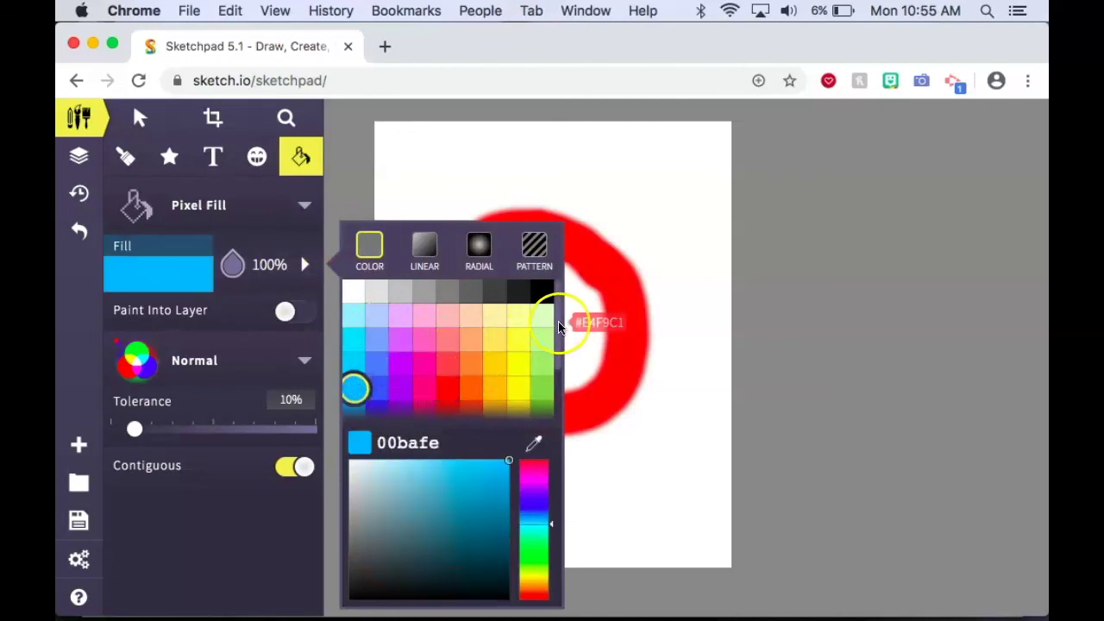
{"action": "left_click", "coordinate": [581, 320]}
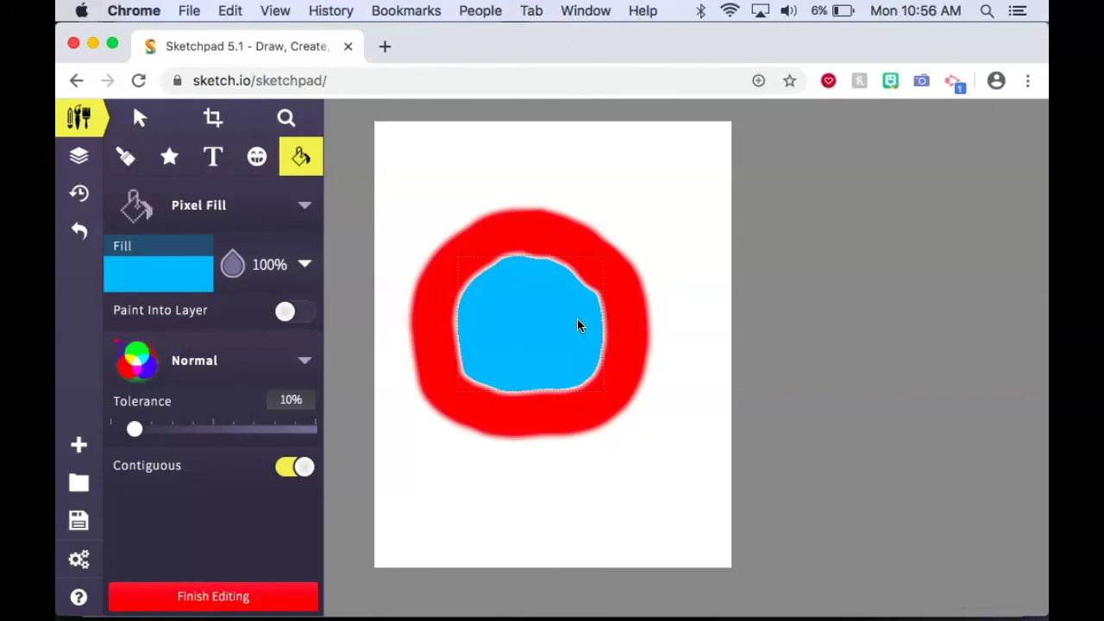
- Recolour the ring's interior purple, then orange, then yellow
{"action": "left_click", "coordinate": [173, 274]}
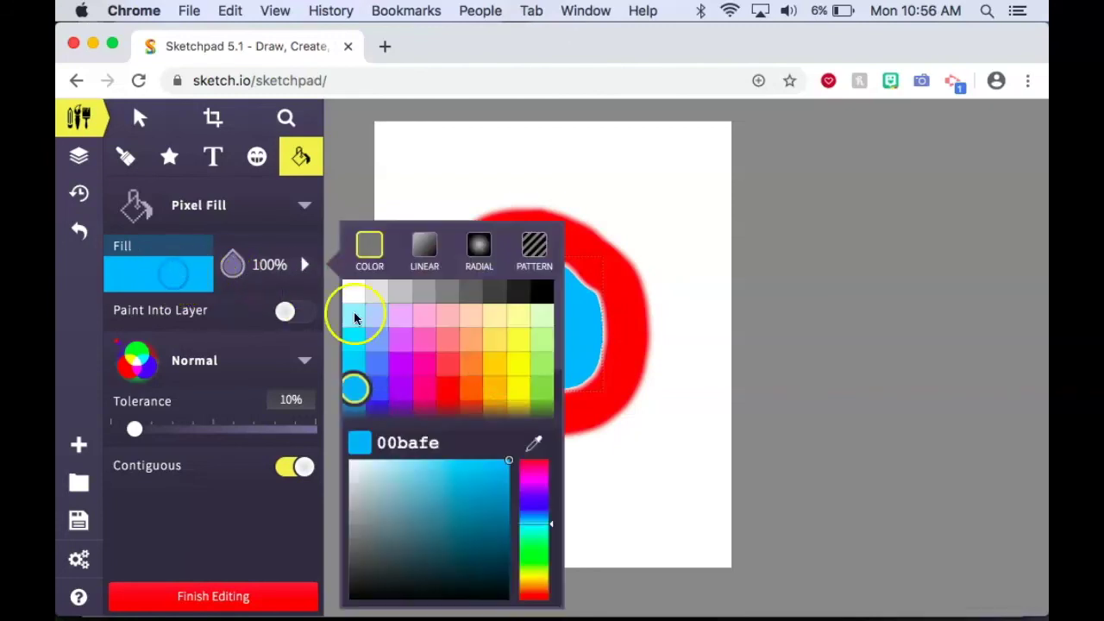
{"action": "left_click", "coordinate": [401, 339]}
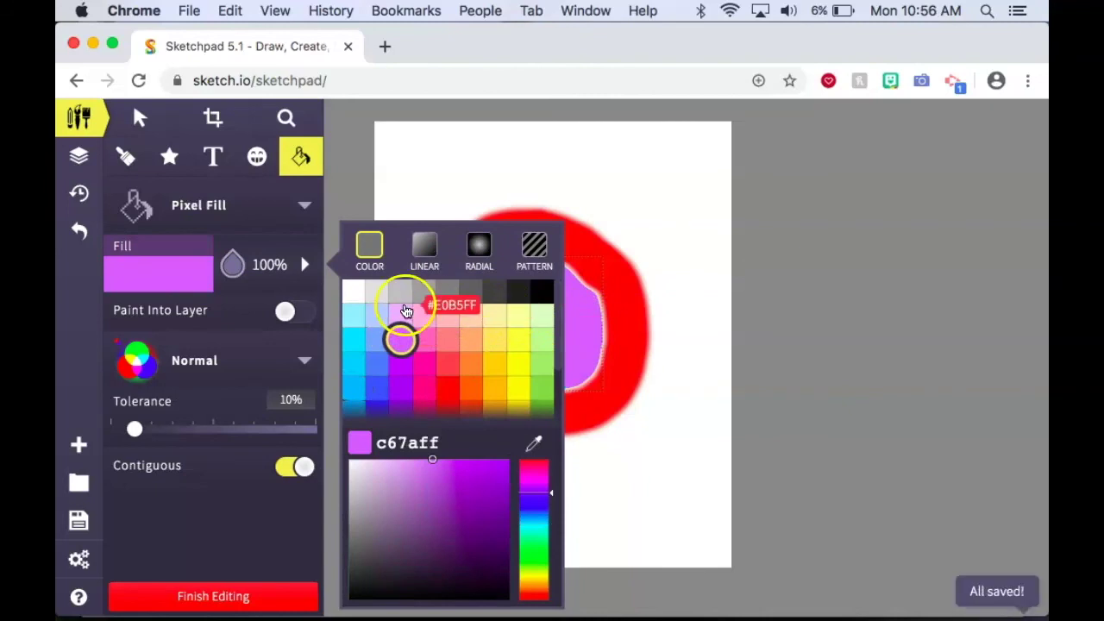
{"action": "left_click", "coordinate": [473, 340]}
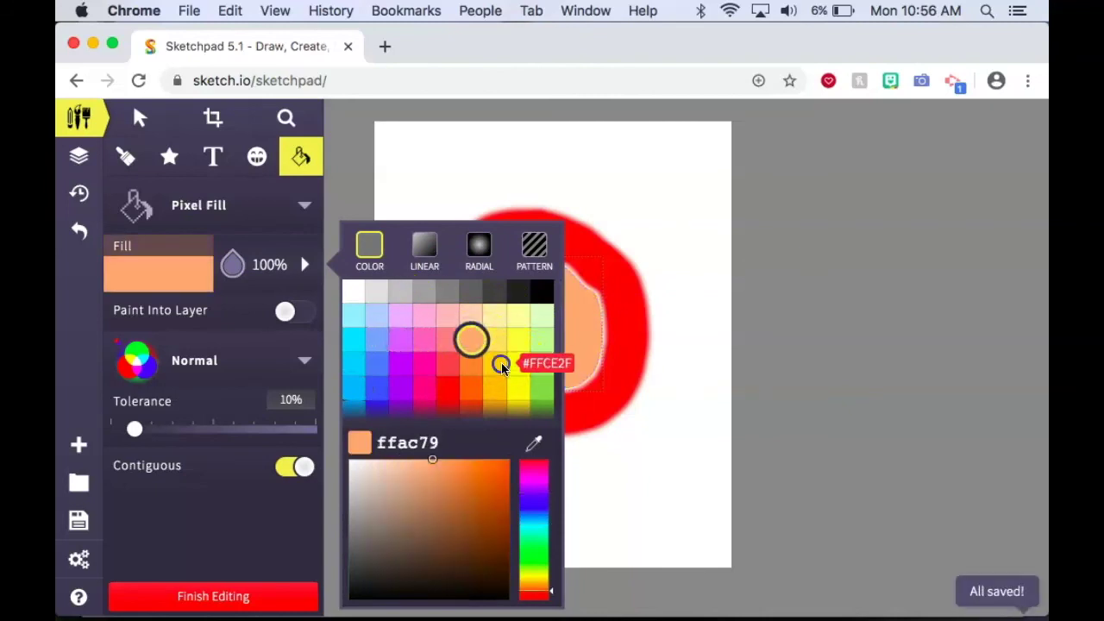
{"action": "left_click", "coordinate": [497, 364]}
- Try bright yellow, then radial gradients, settling on the rainbow radial gradient over red-orange
{"action": "left_click", "coordinate": [516, 387]}
{"action": "left_click", "coordinate": [479, 250]}
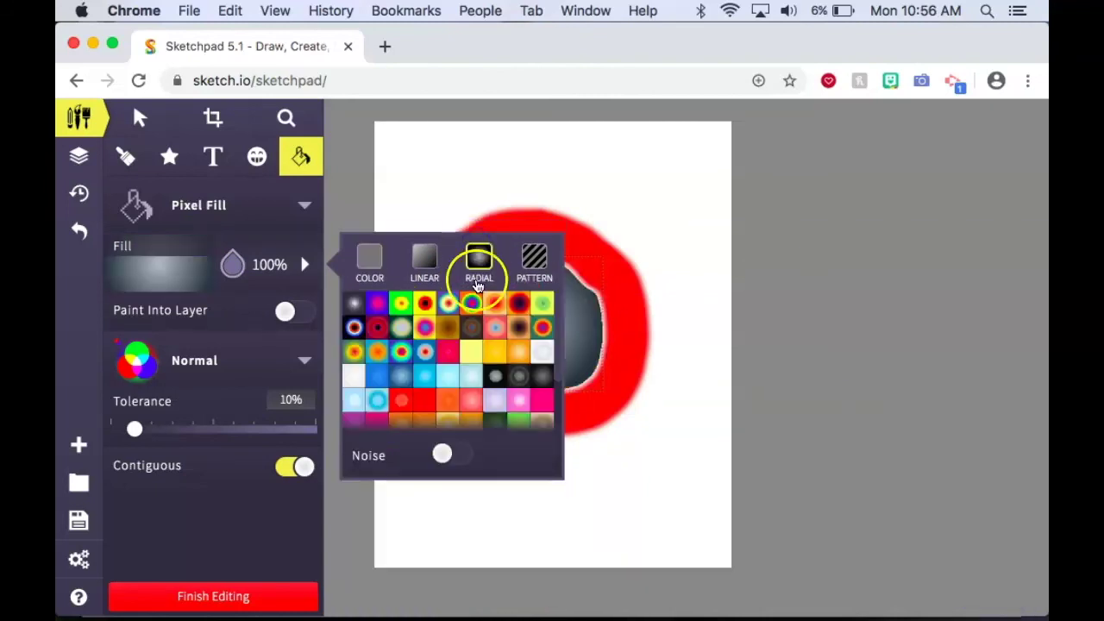
{"action": "left_click", "coordinate": [471, 305]}
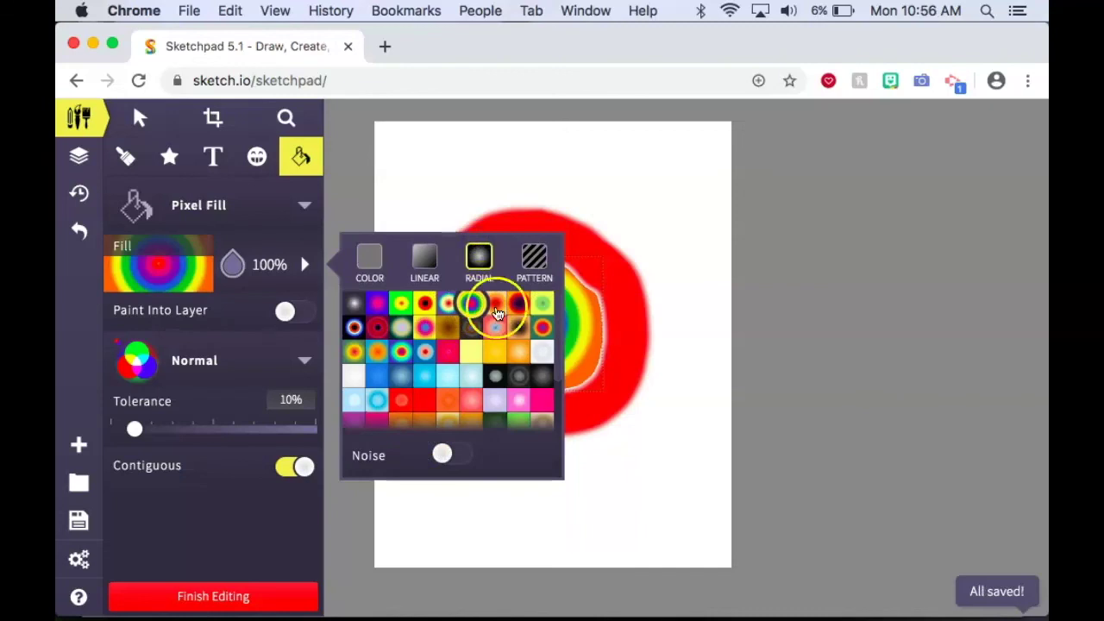
{"action": "left_click", "coordinate": [541, 330]}
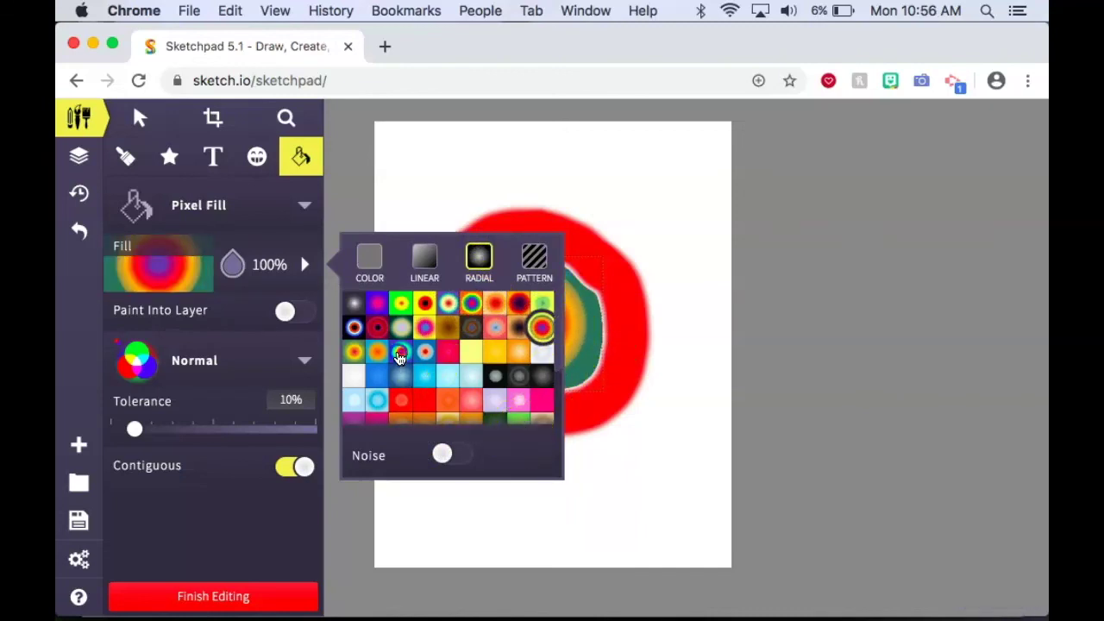
{"action": "left_click", "coordinate": [401, 351]}
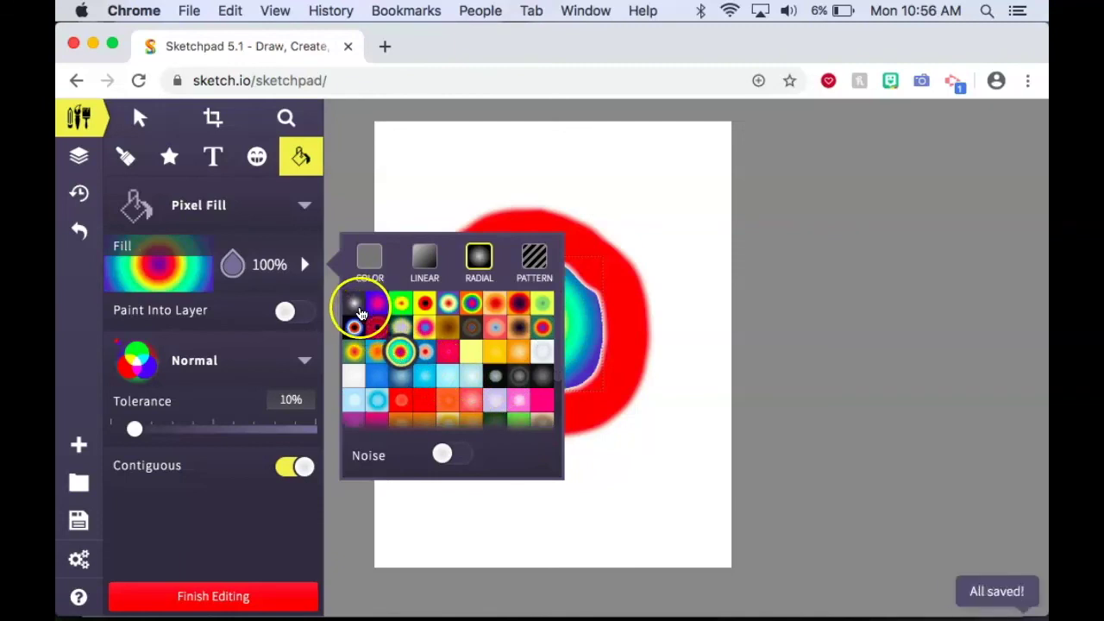